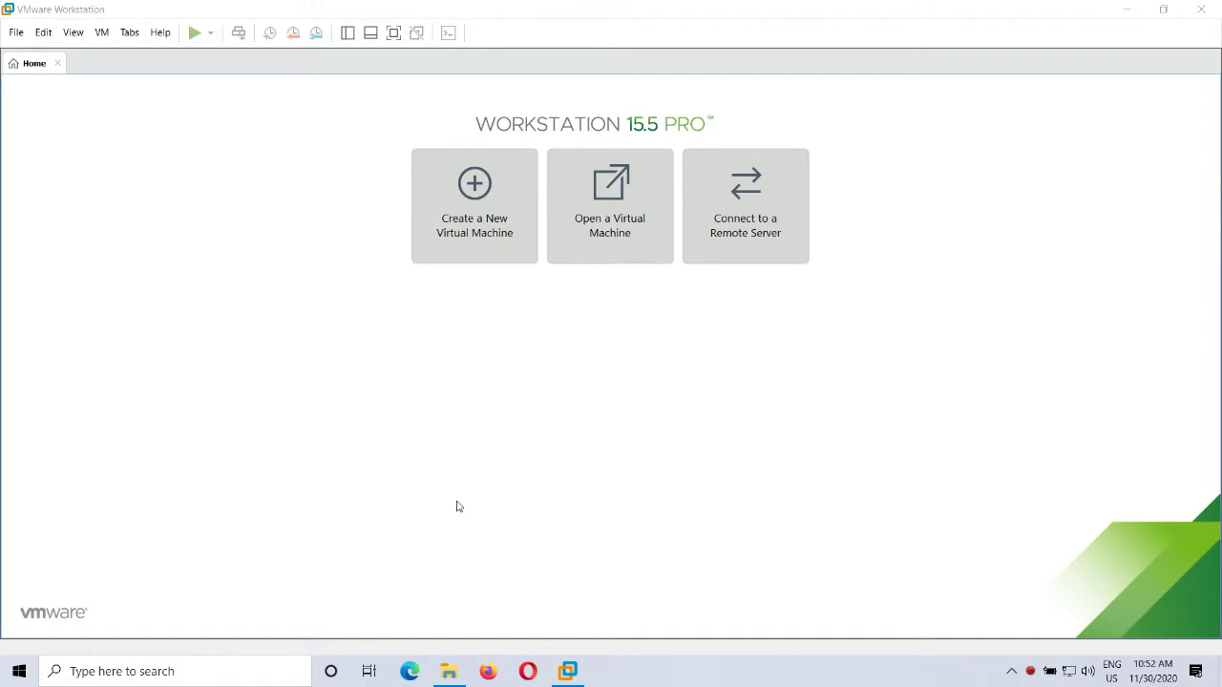
Step: Check the Windows Server 2019 ISO's properties in File Explorer, confirming its 4.93 GB size
left_click(451, 673)
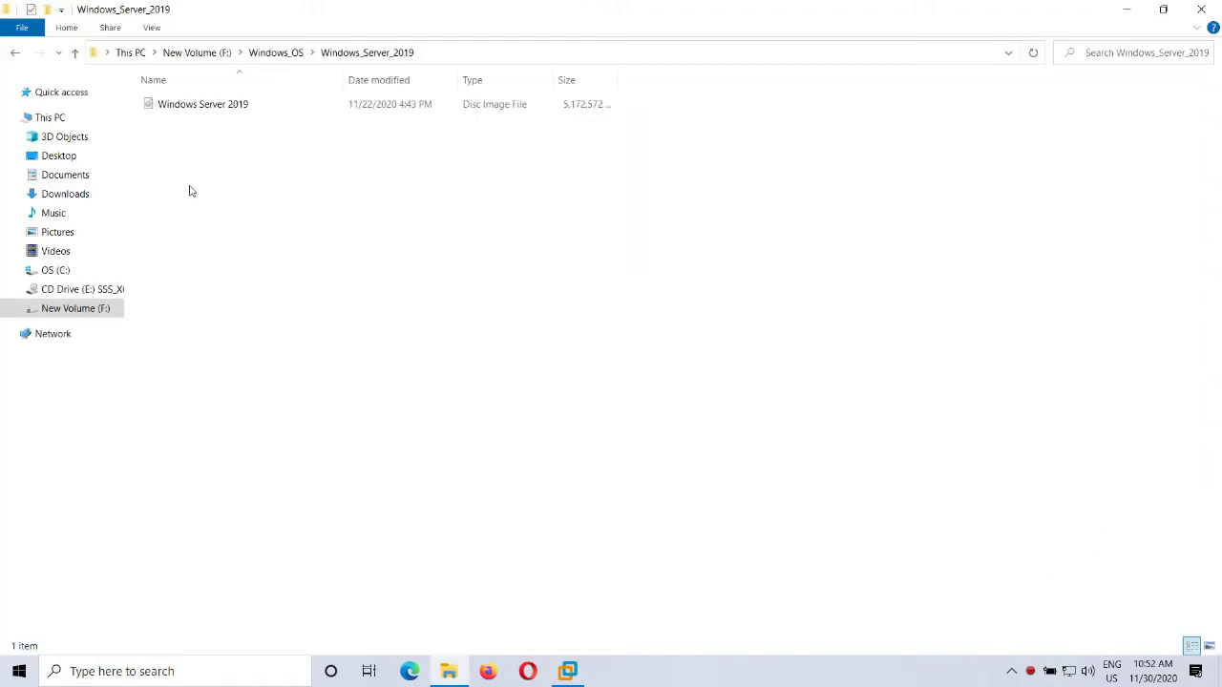
left_click(201, 113)
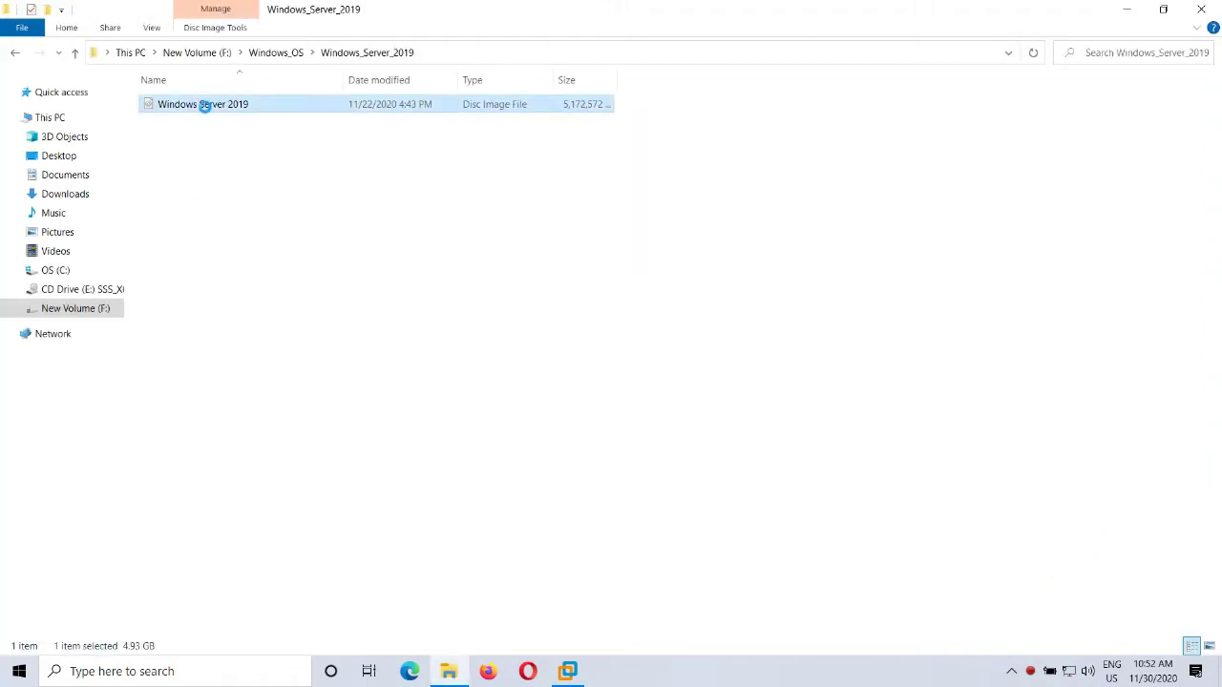
right_click(204, 105)
left_click(304, 616)
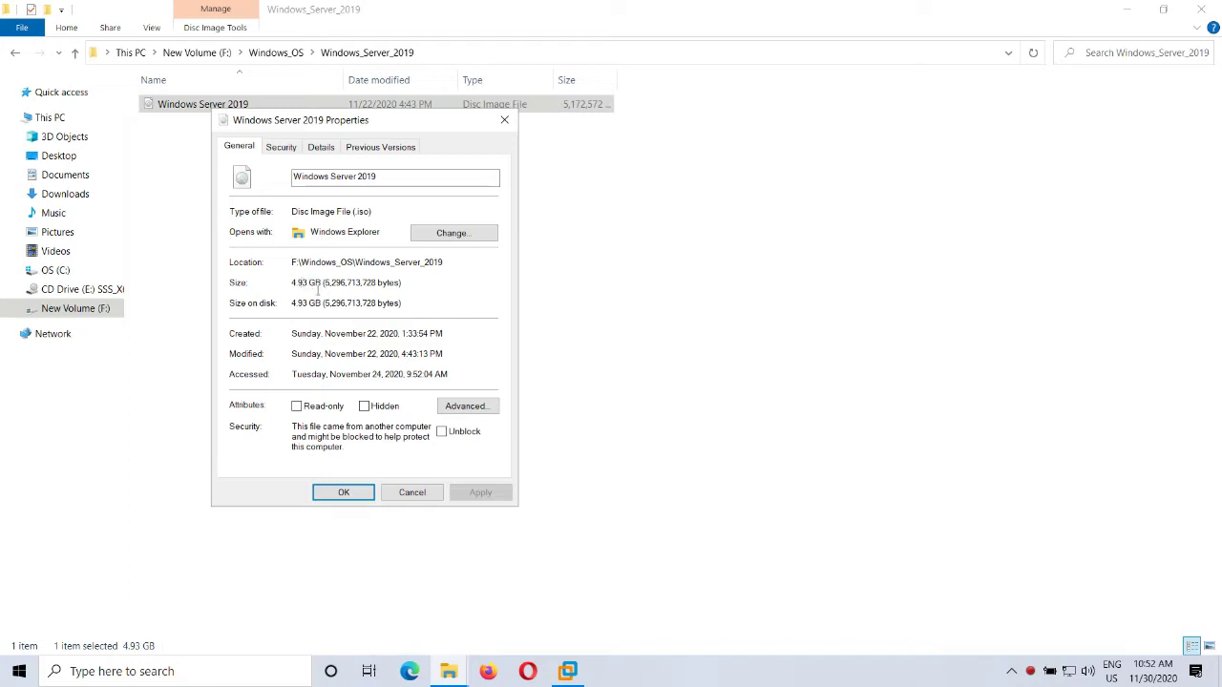
left_click(405, 495)
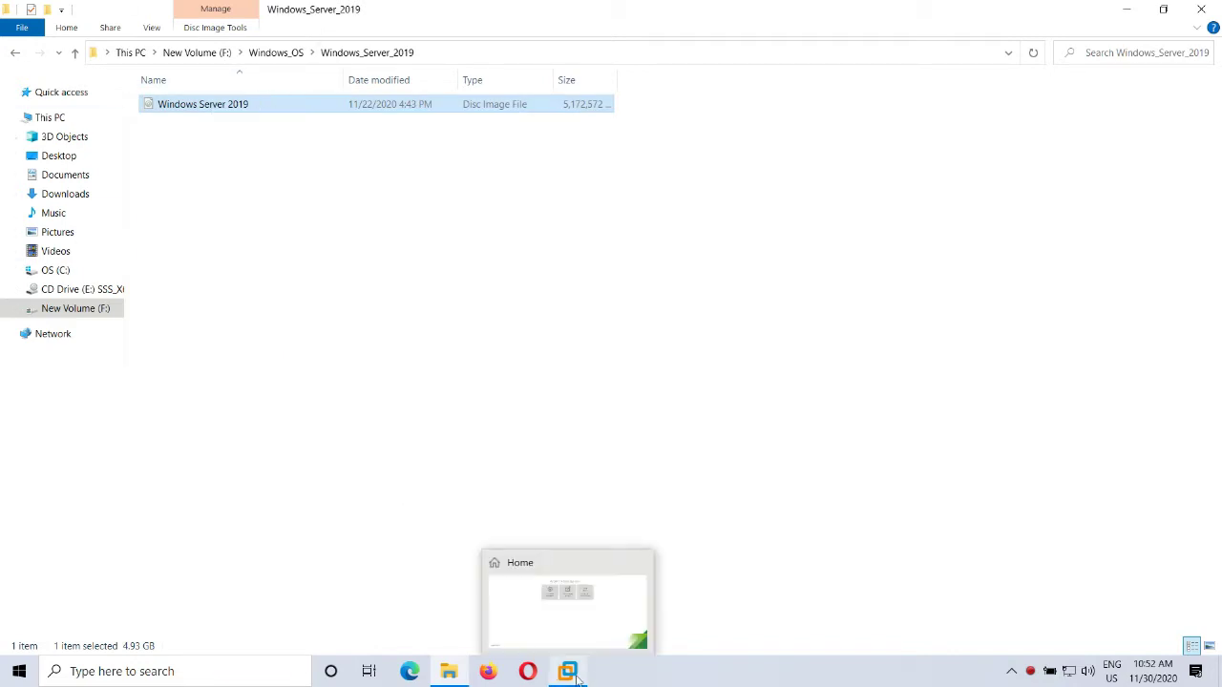
Step: Return to VMware Workstation and start the New Virtual Machine Wizard from the Home tab
left_click(576, 676)
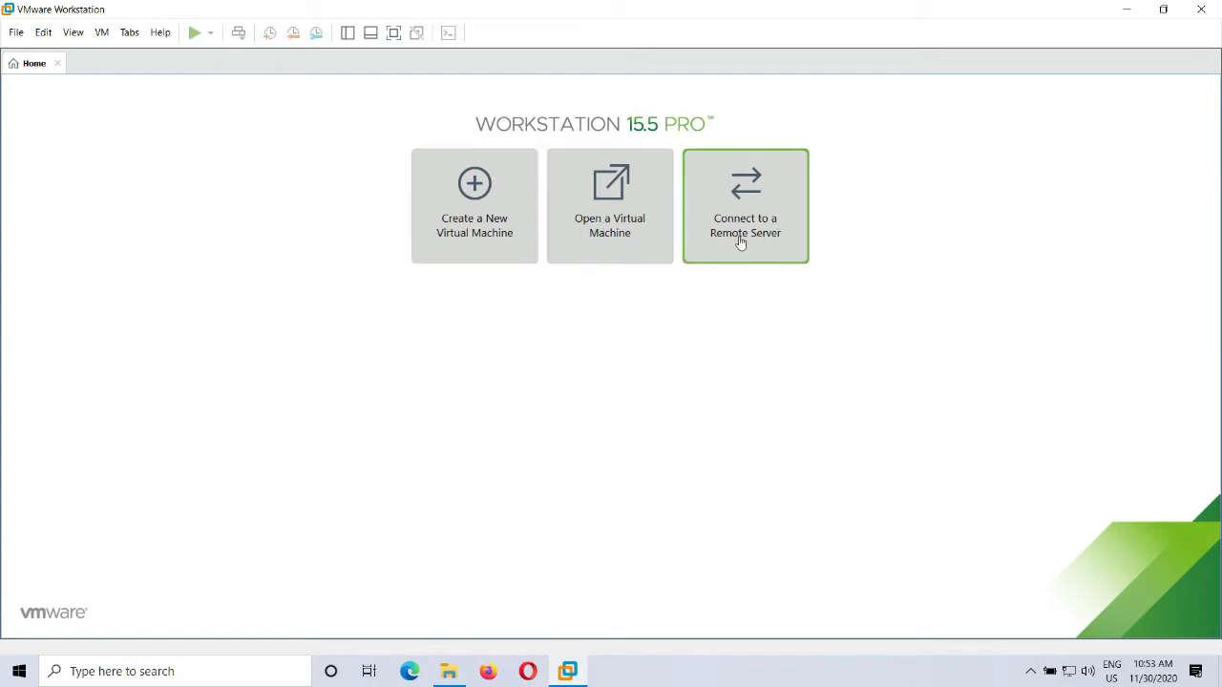
left_click(497, 240)
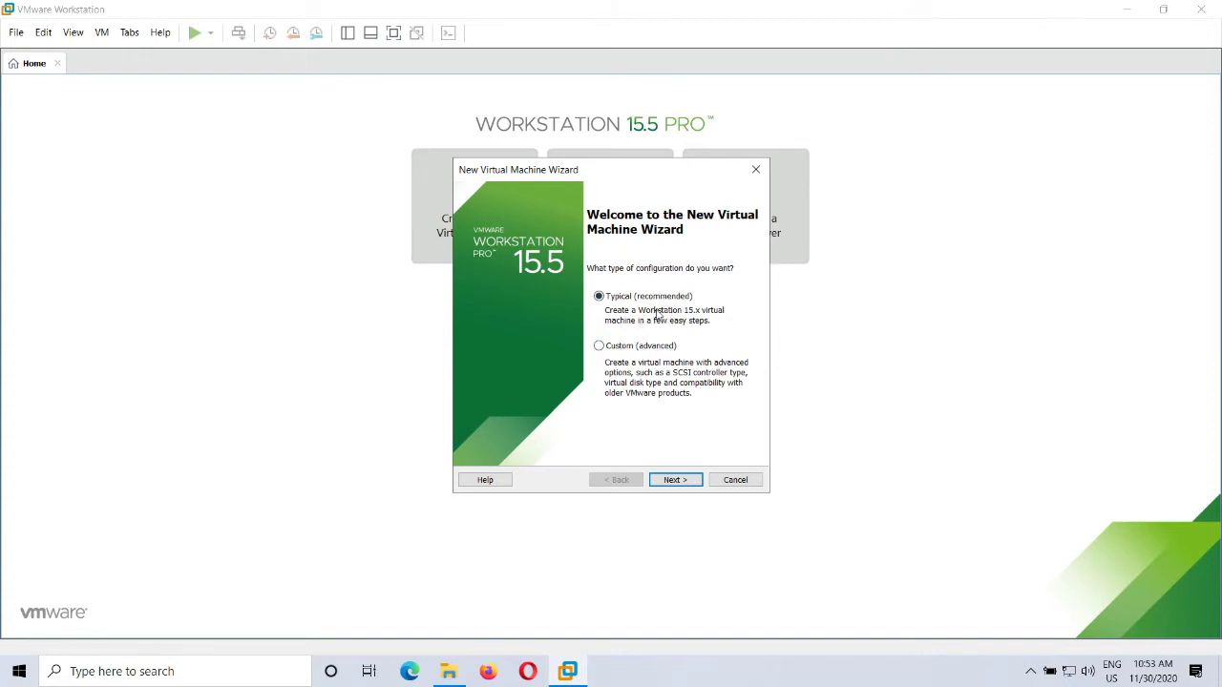
Step: Continue with Typical configuration and choose to install the operating system later
left_click(689, 483)
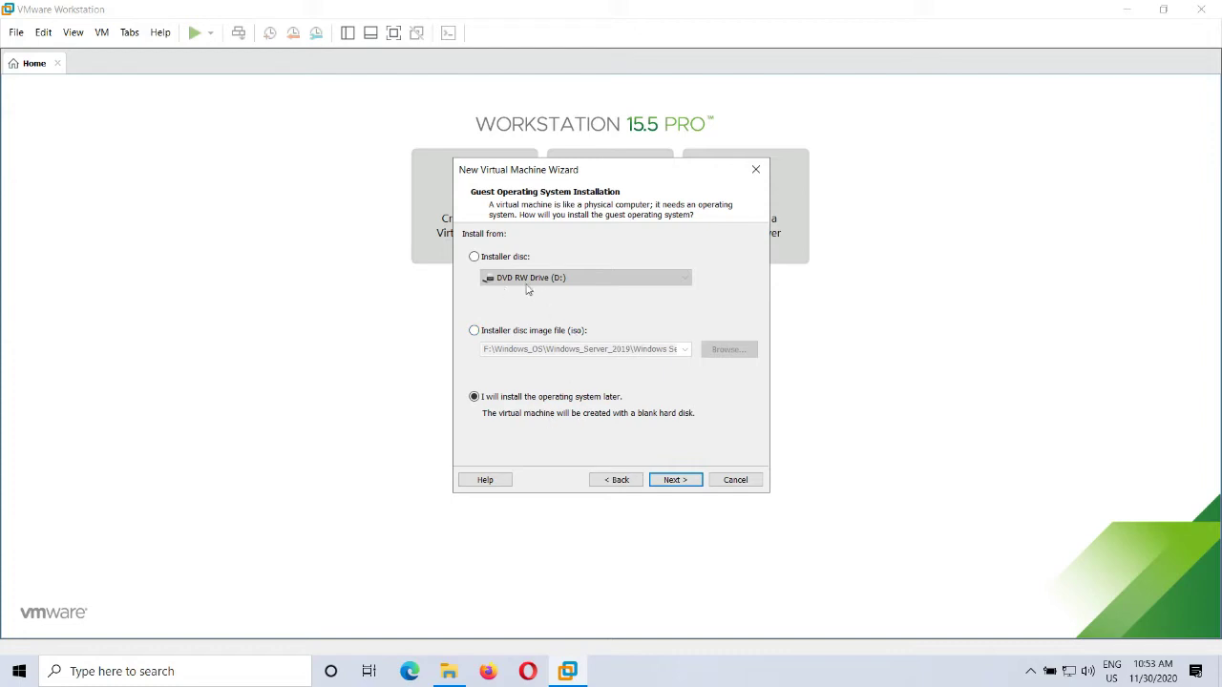
left_click(554, 330)
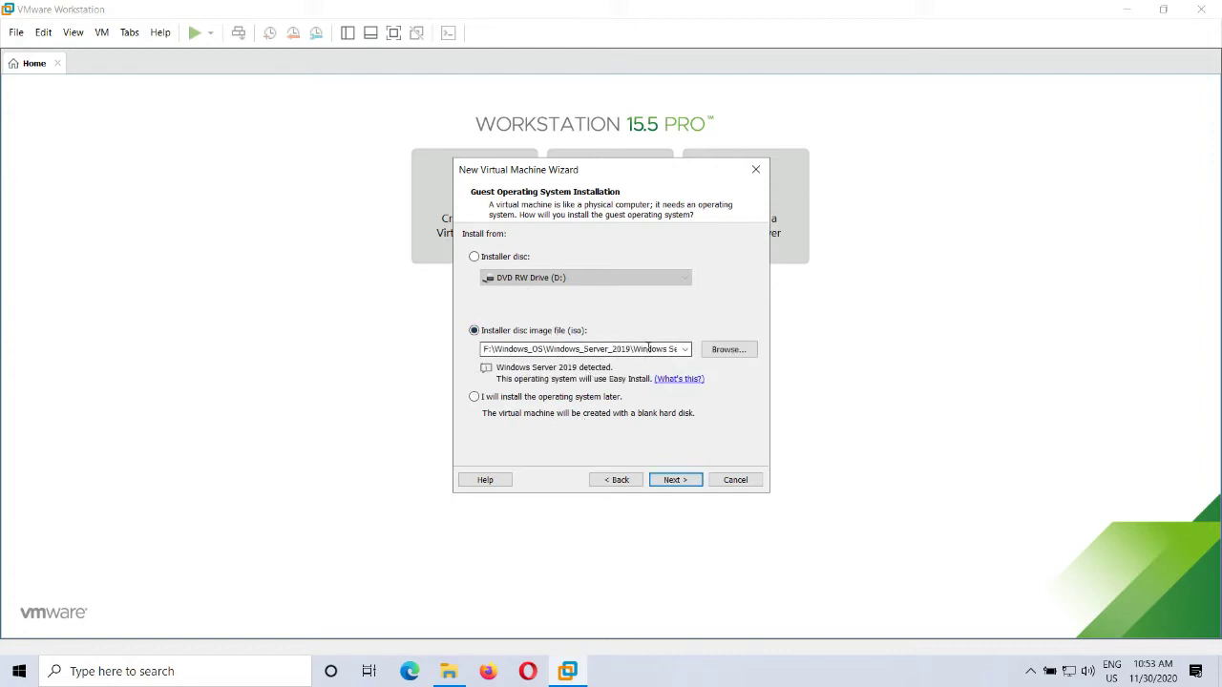
left_click(549, 397)
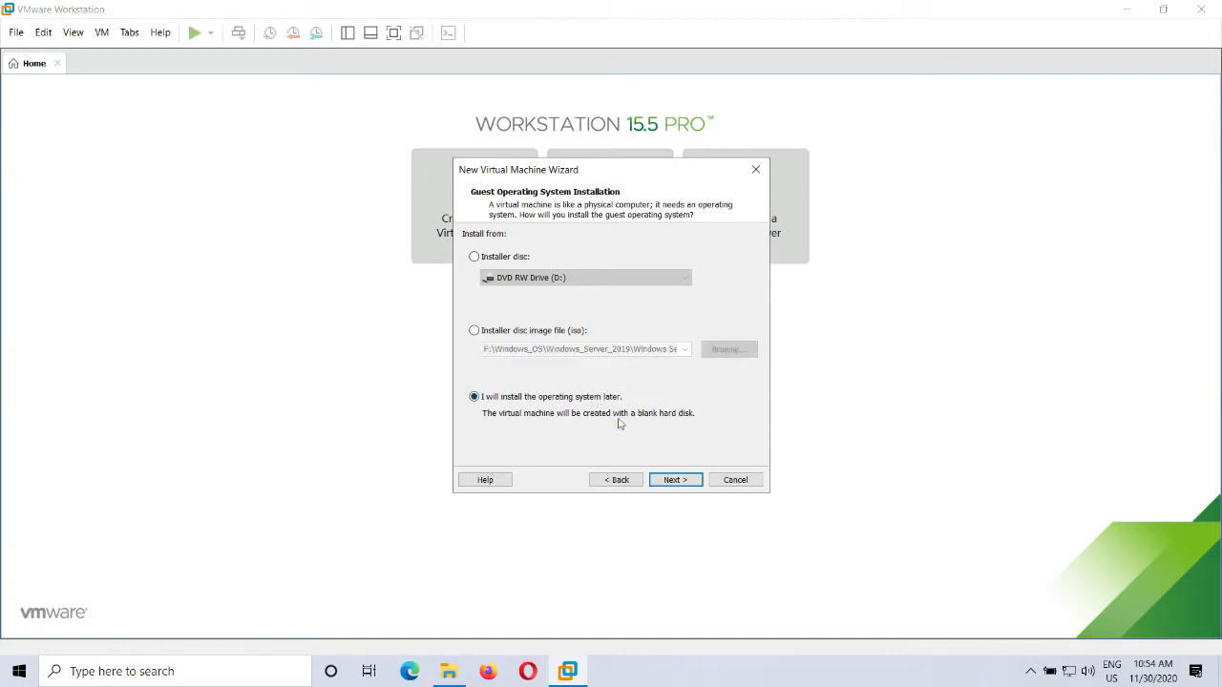
left_click(682, 481)
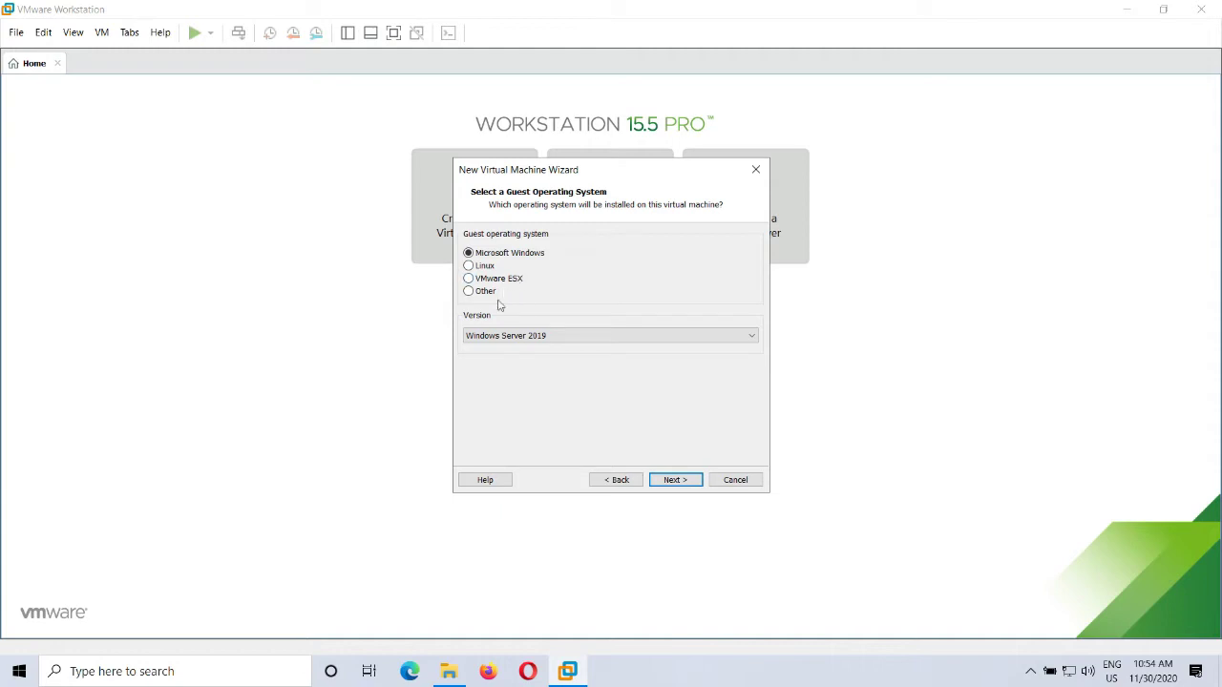
Step: Set the guest OS to Microsoft Windows, version Windows Server 2019
left_click(571, 335)
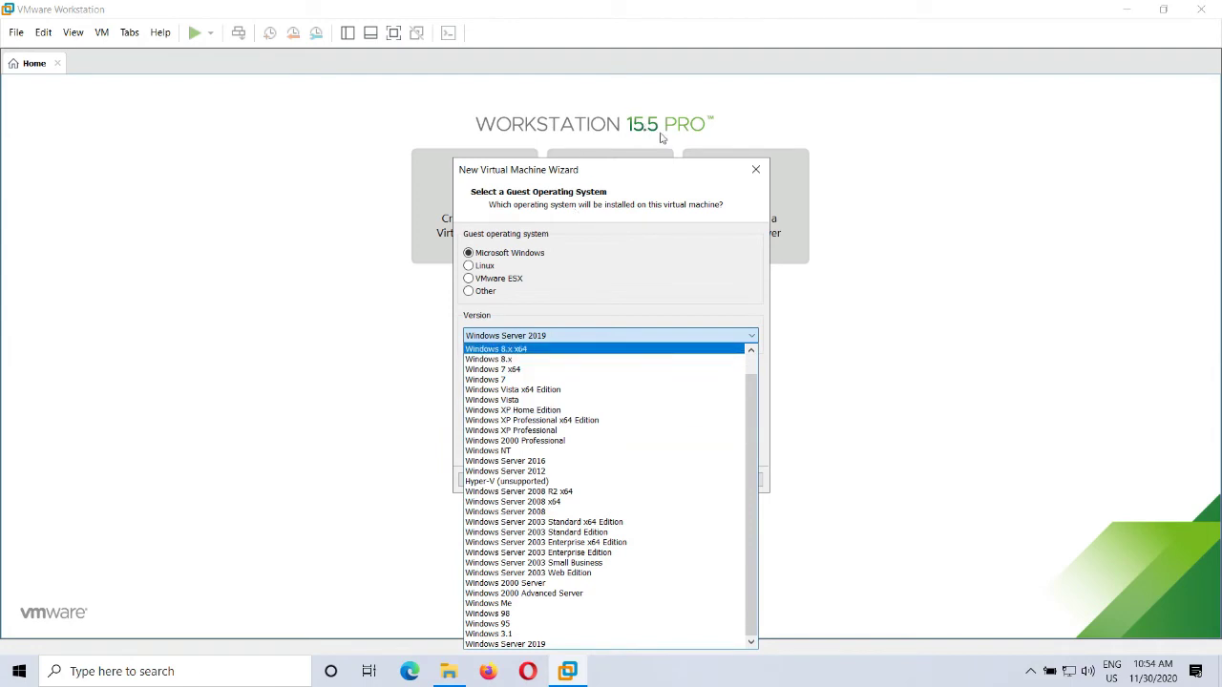
left_click(595, 645)
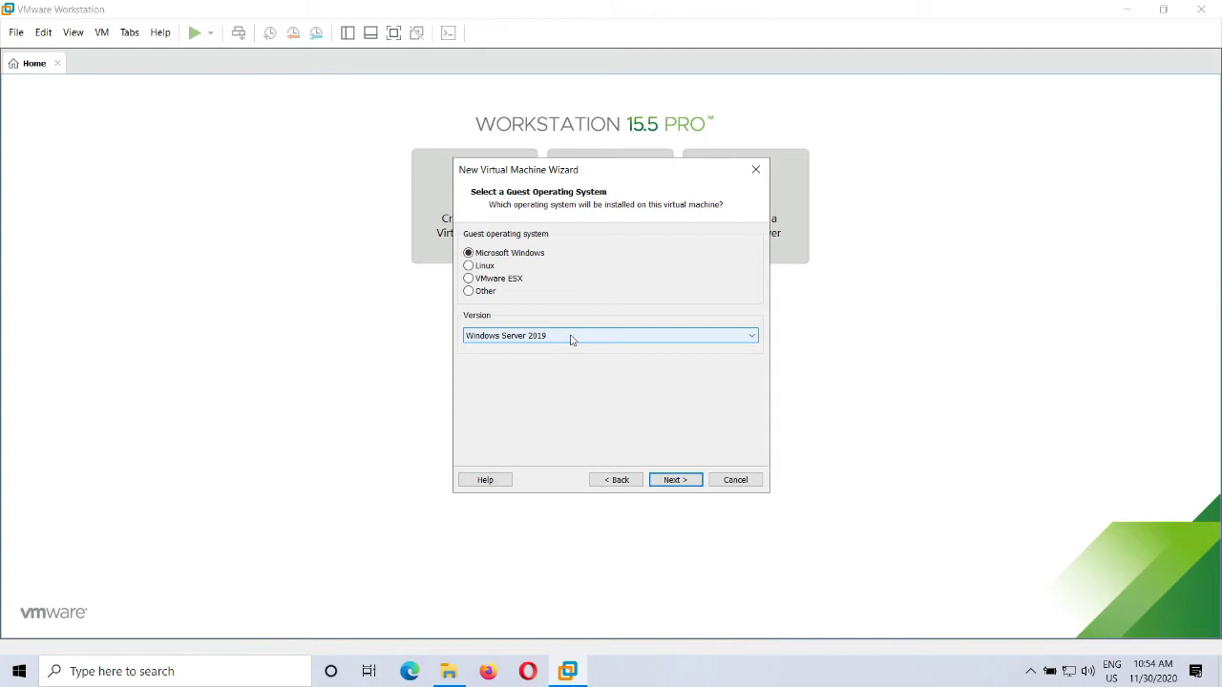
left_click(682, 482)
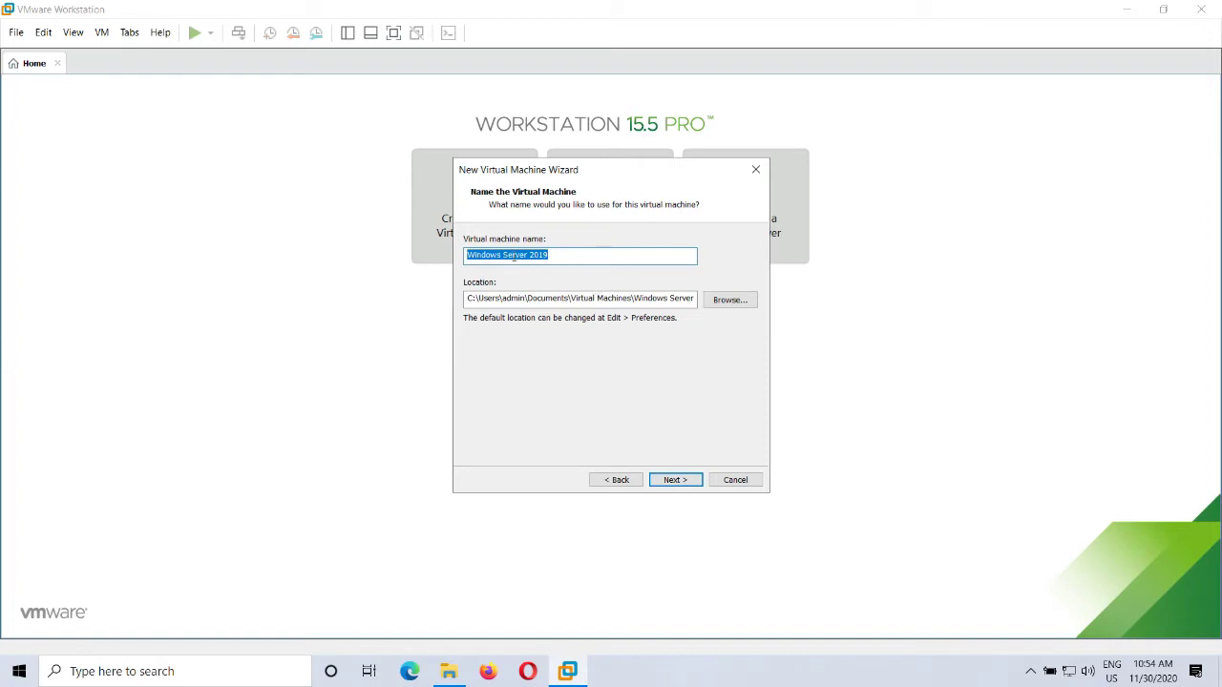
Step: Store the VM in a new folder named Win2019 created on the Desktop
left_click(740, 299)
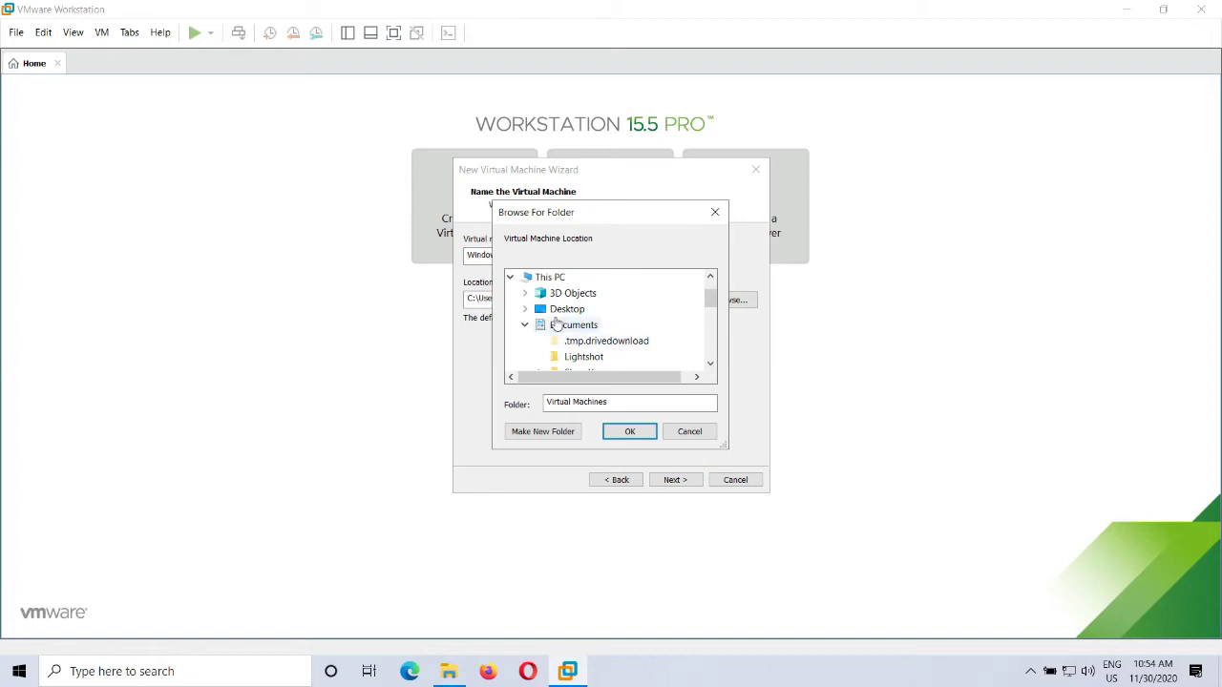
left_click(524, 308)
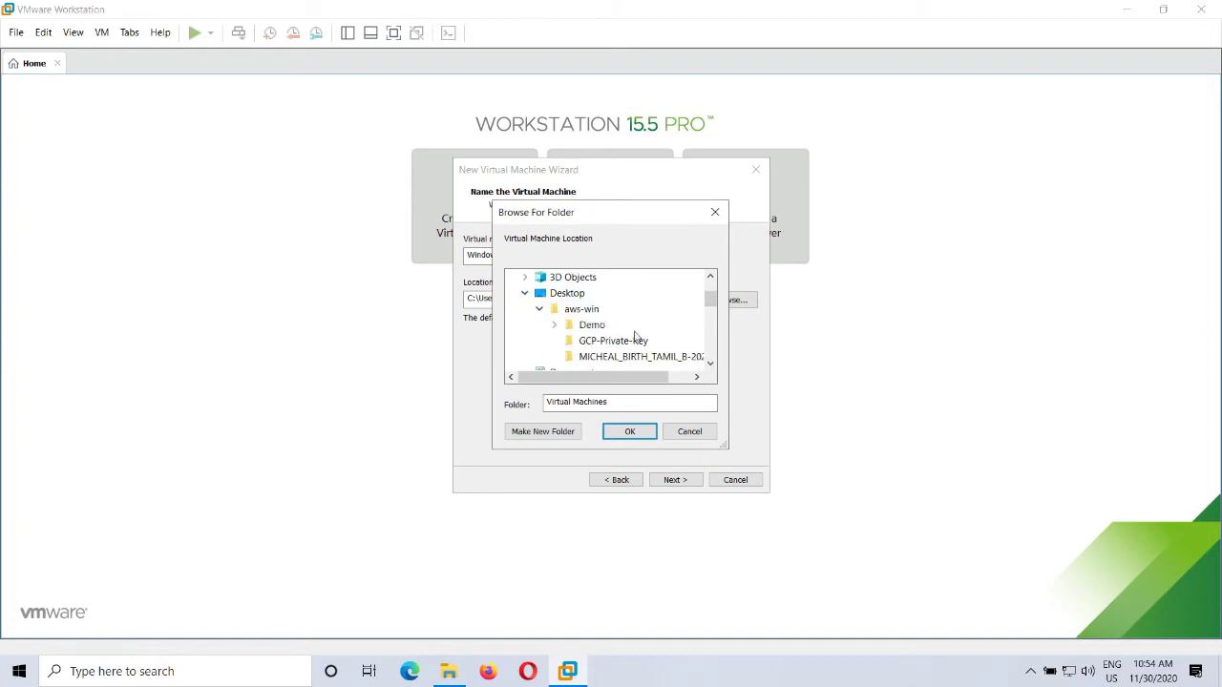
left_click(568, 294)
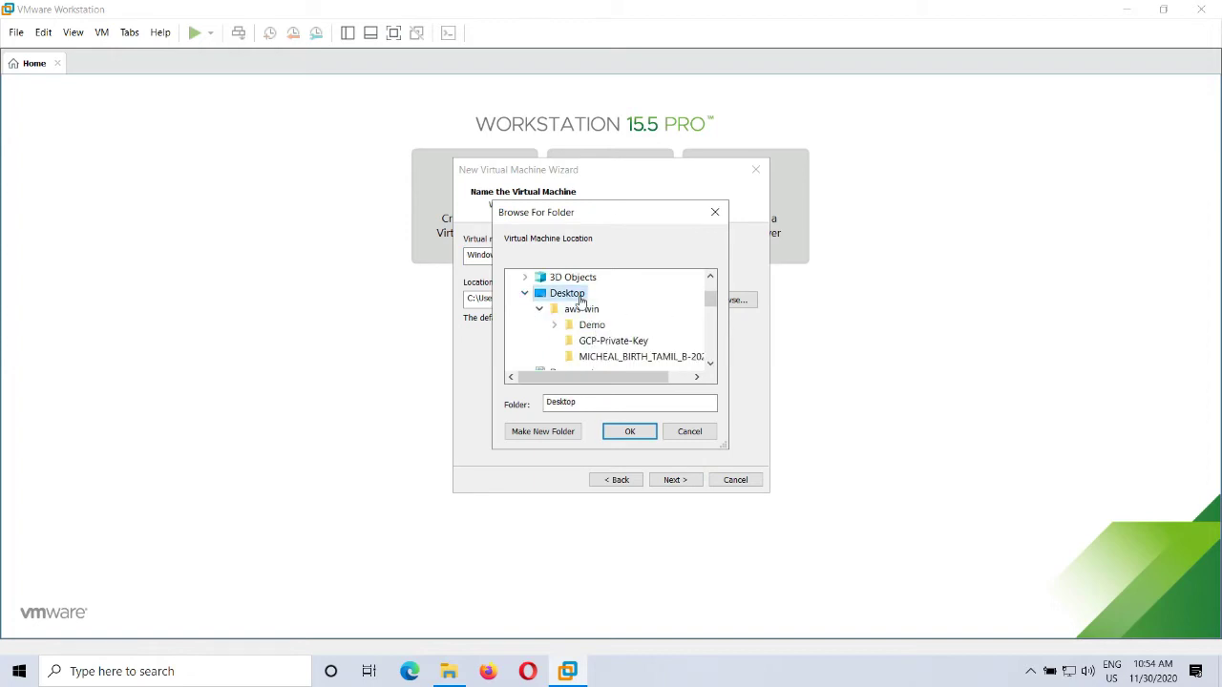
left_click(543, 432)
left_click(611, 360)
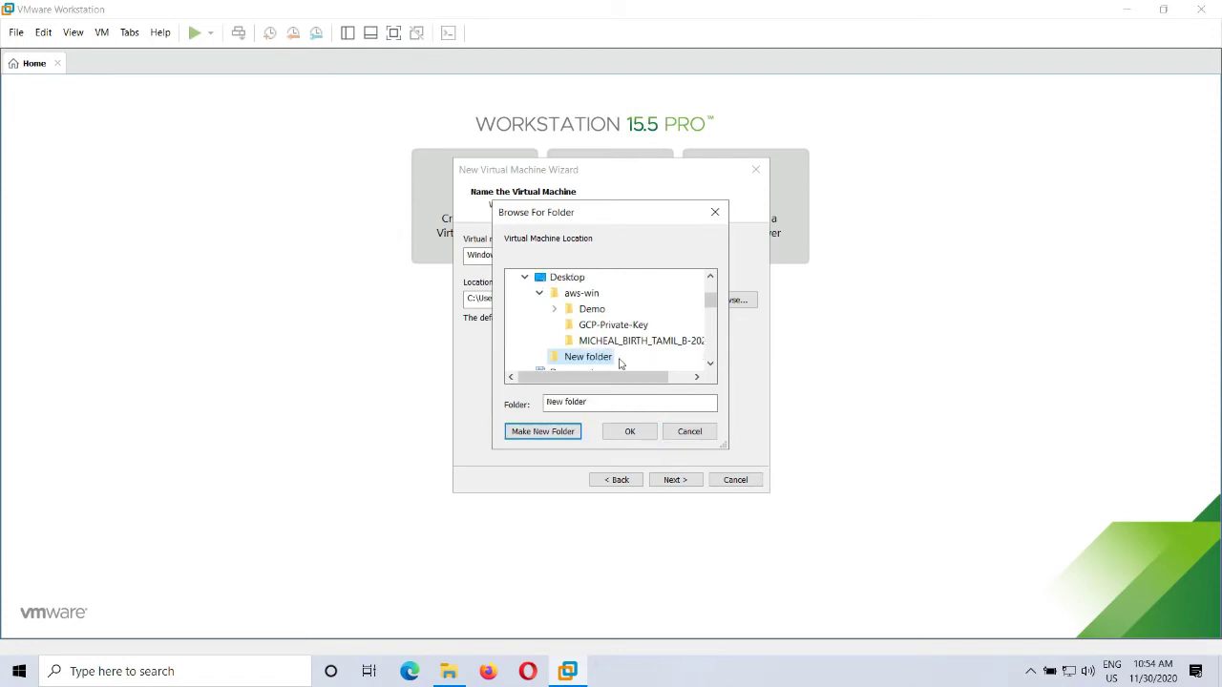
right_click(607, 361)
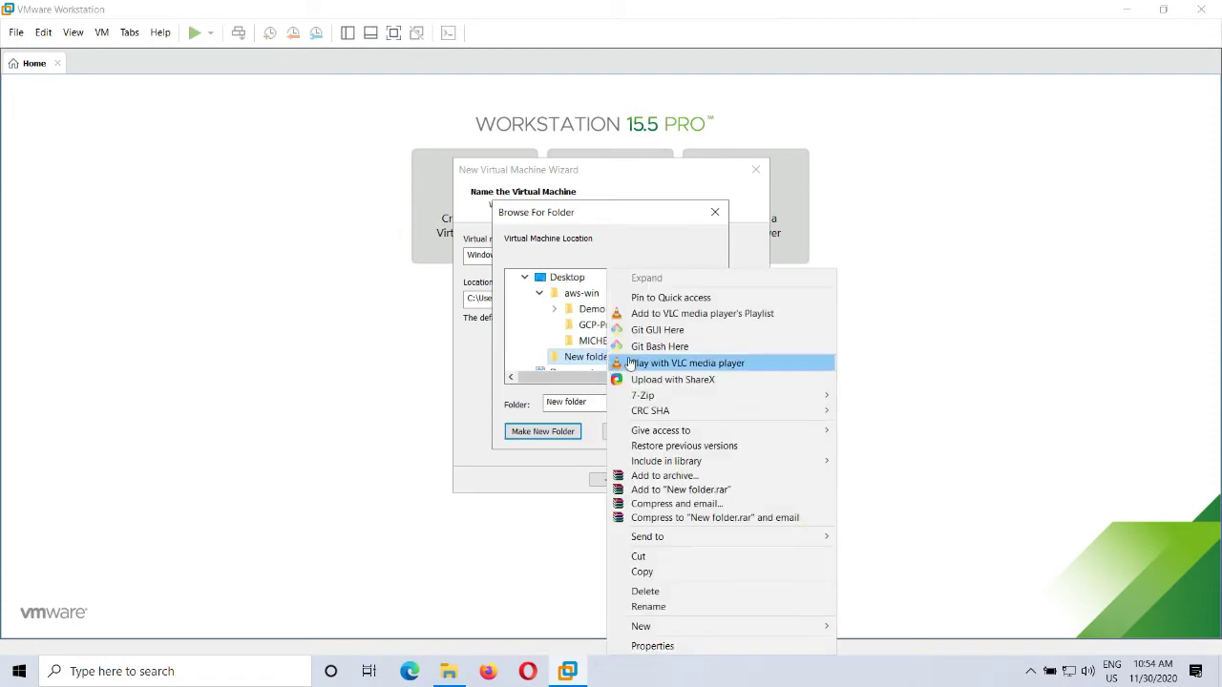
left_click(716, 605)
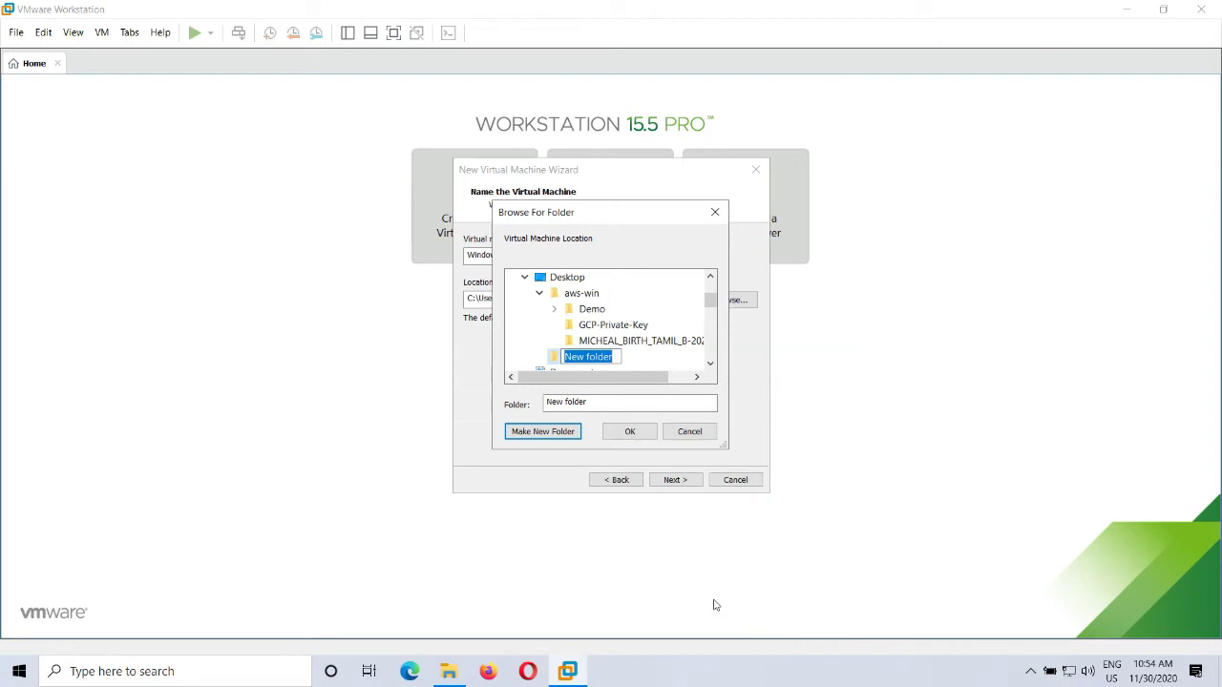
type("Win2019")
left_click(632, 359)
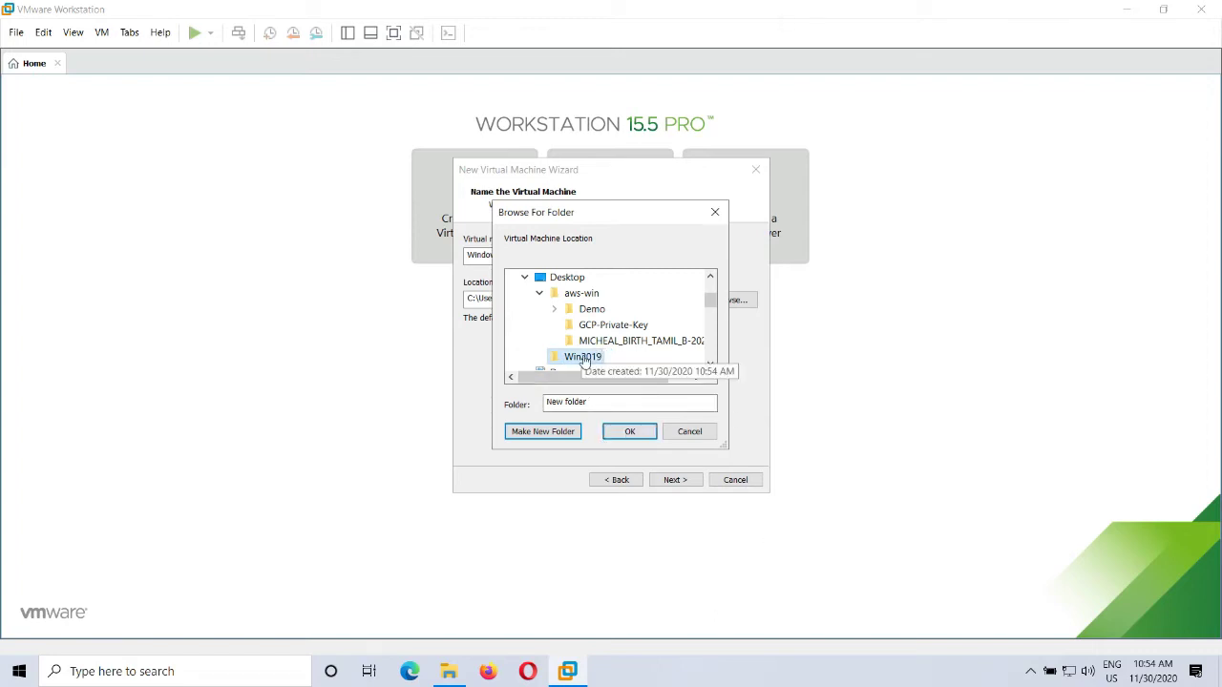
left_click(640, 433)
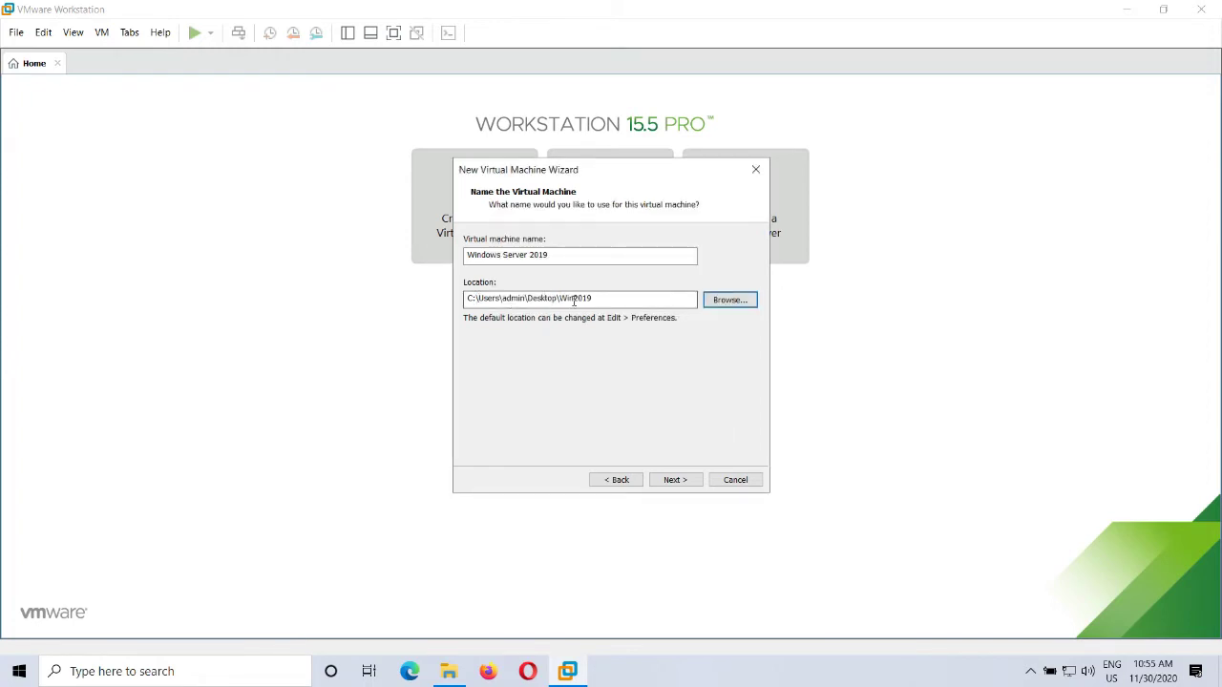
left_click(675, 479)
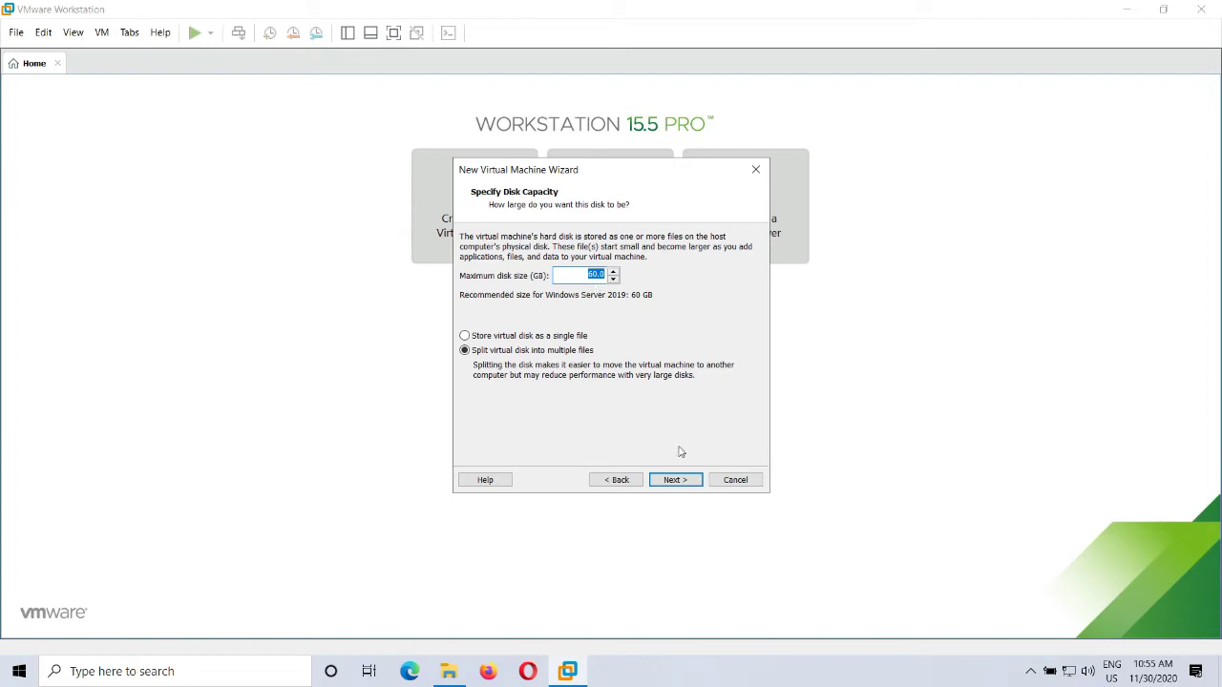
Step: Keep the 60 GB virtual disk split into multiple files
left_click(673, 480)
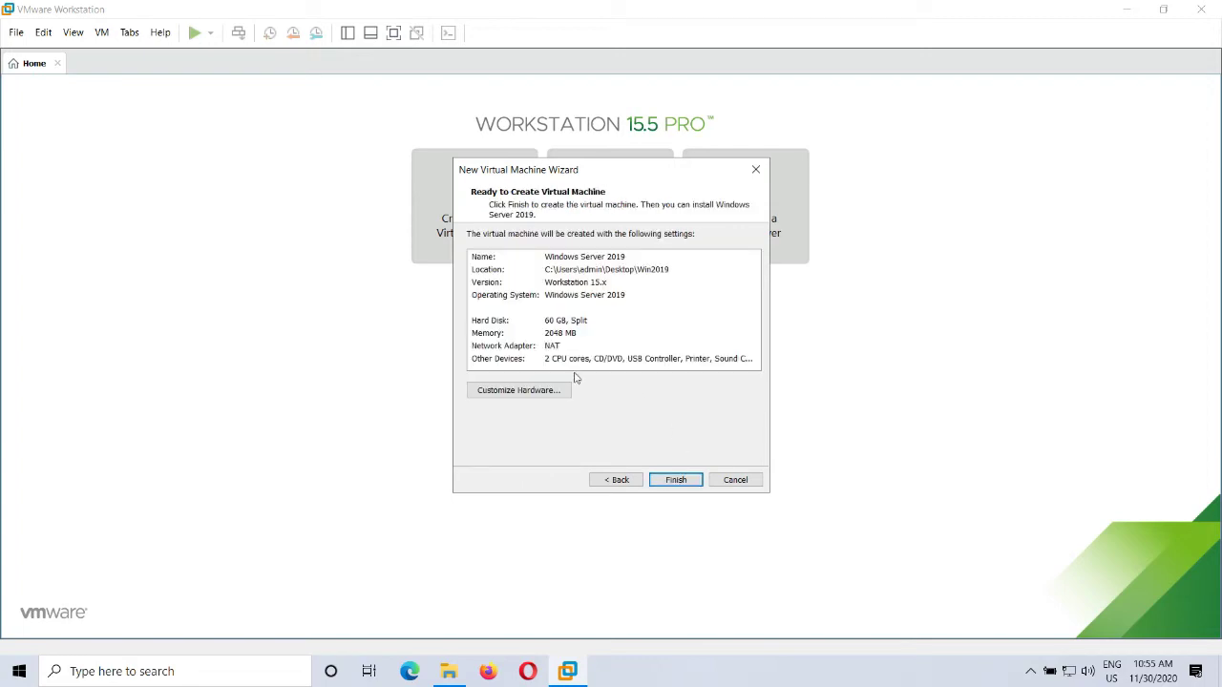
Step: Raise the VM memory to 8 GB and review the 2-processor setting
left_click(538, 398)
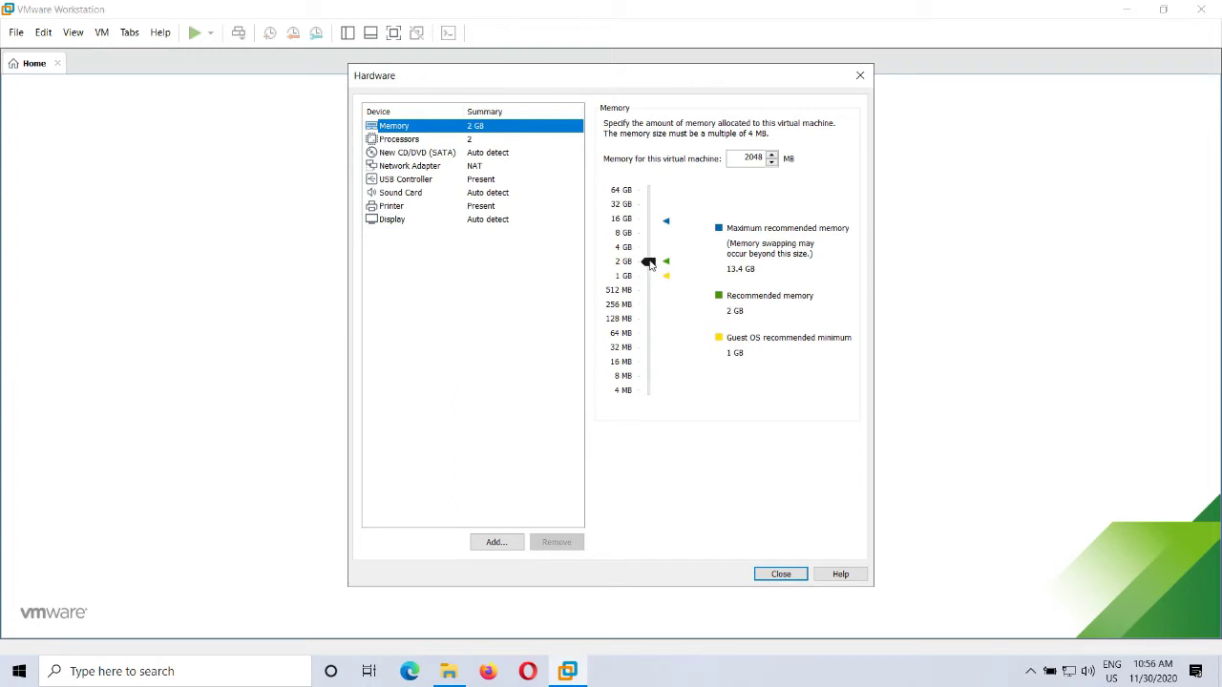
left_click_drag(650, 263, 650, 233)
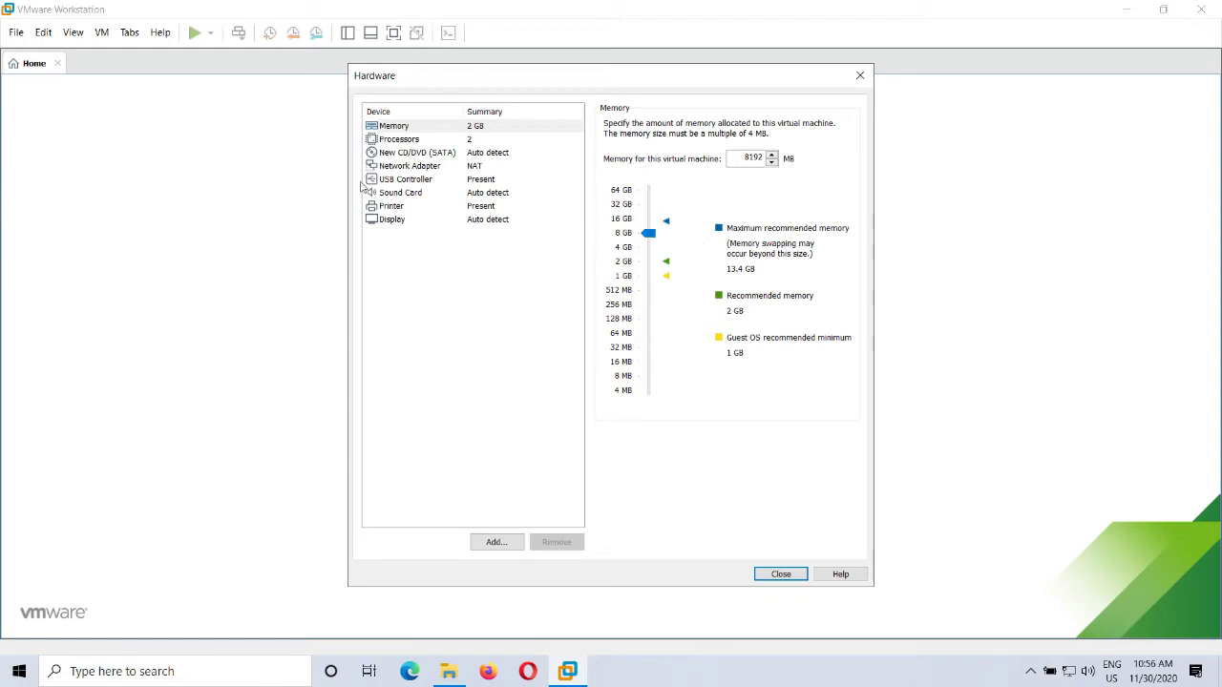
left_click(397, 143)
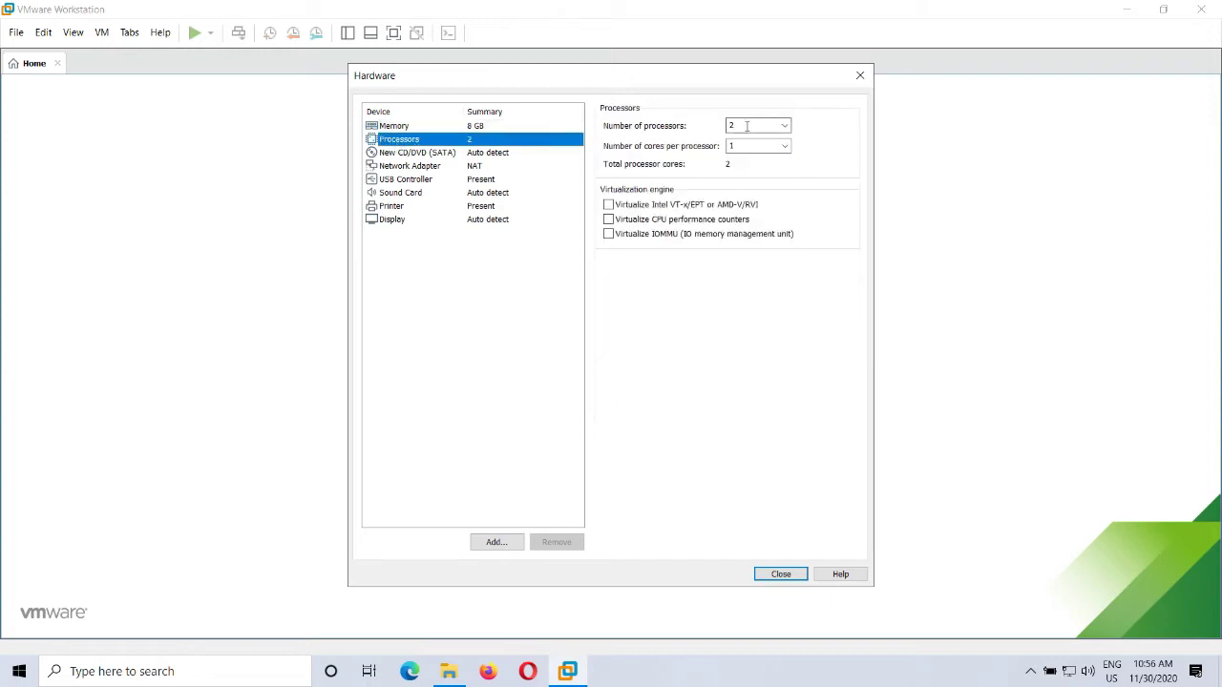
Step: Attach the Windows Server 2019 ISO from F:\Windows_OS\Windows_Server_2019 to the CD/DVD drive
left_click(411, 155)
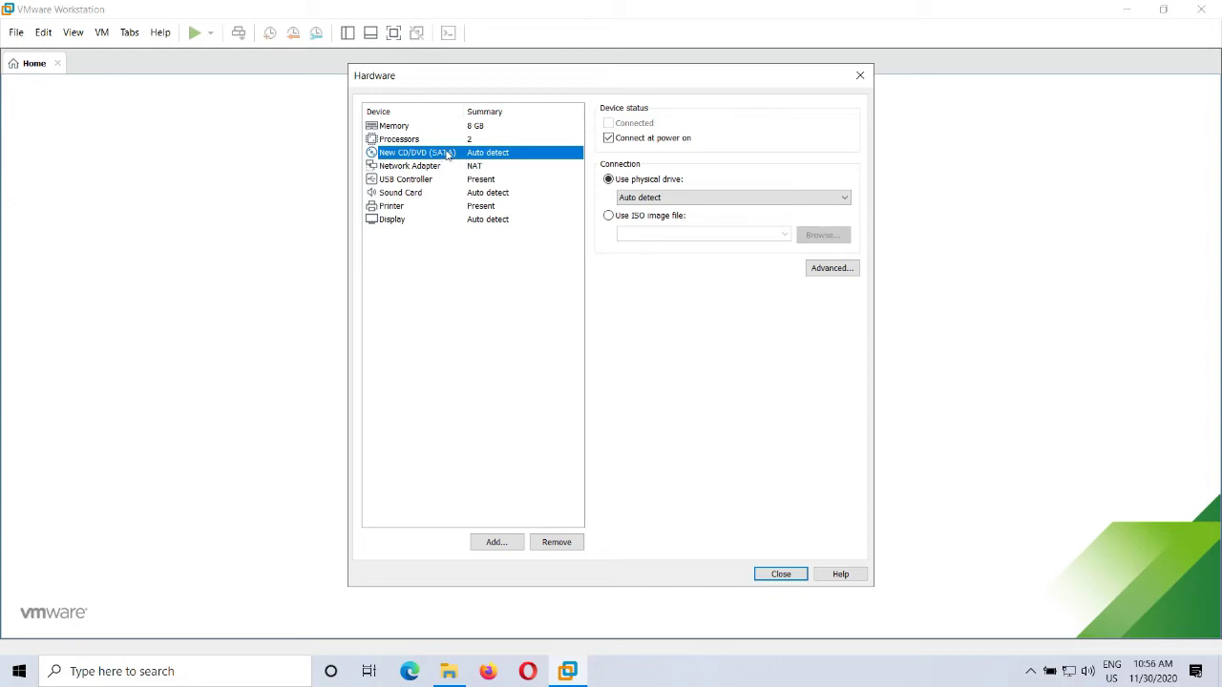
left_click(653, 197)
left_click(652, 217)
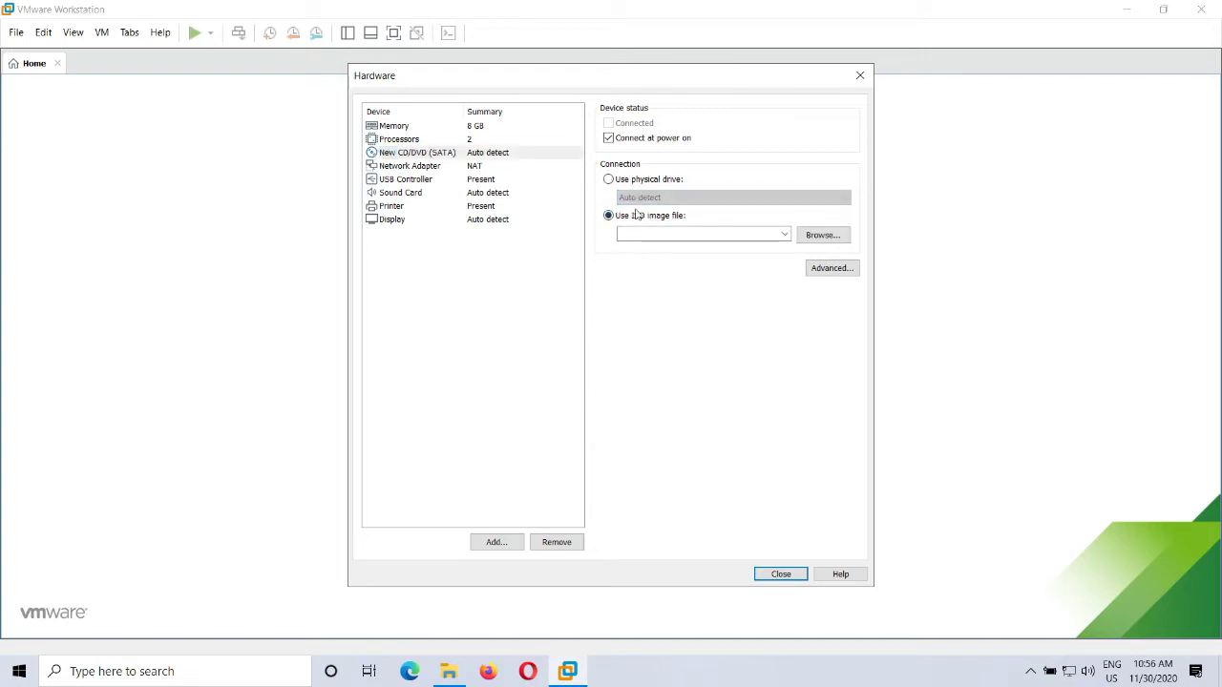
left_click(802, 241)
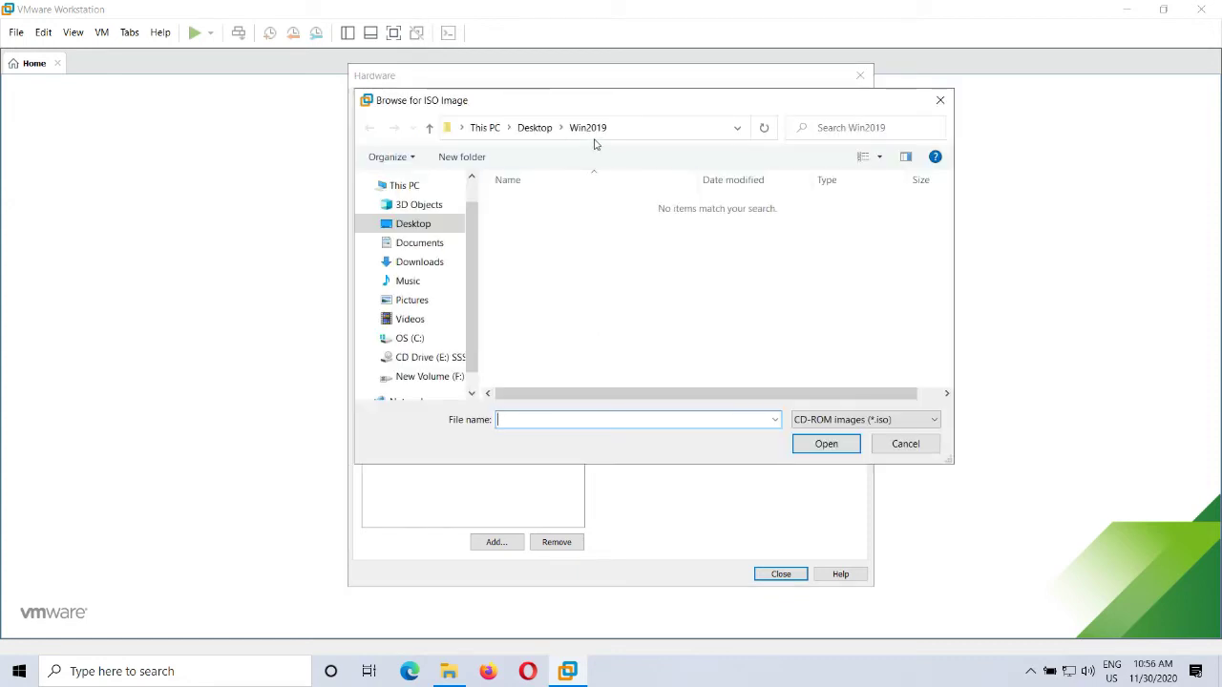
left_click(444, 377)
double_click(549, 258)
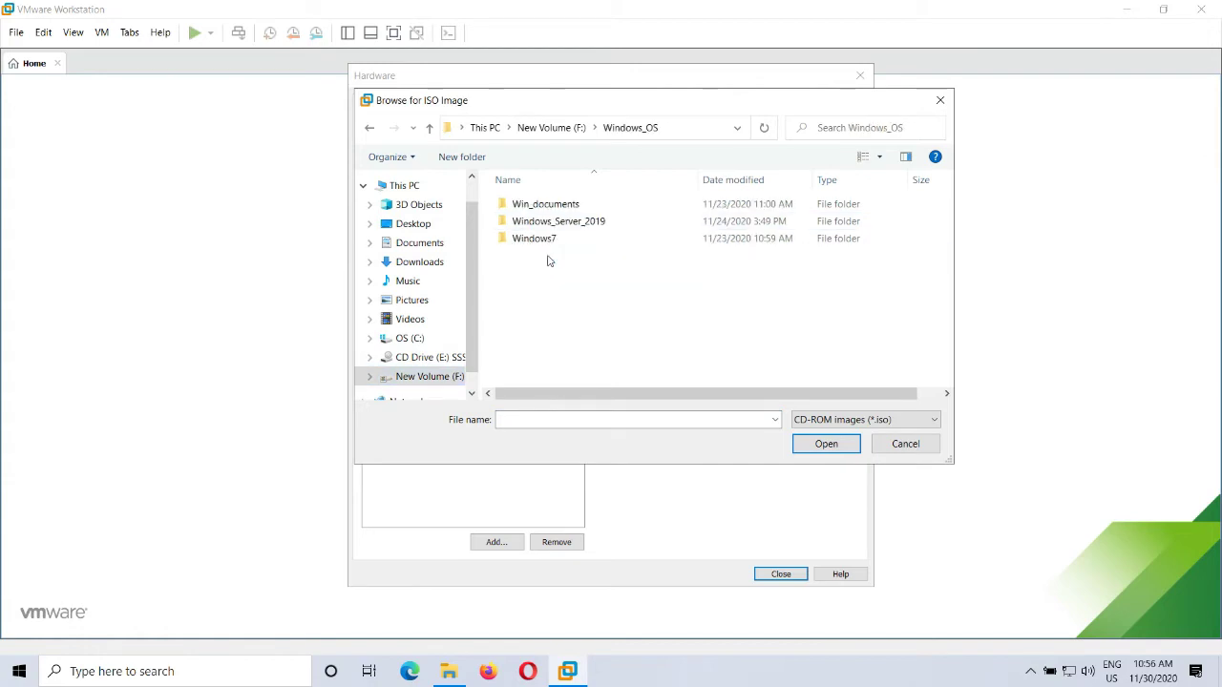
double_click(566, 221)
left_click(568, 206)
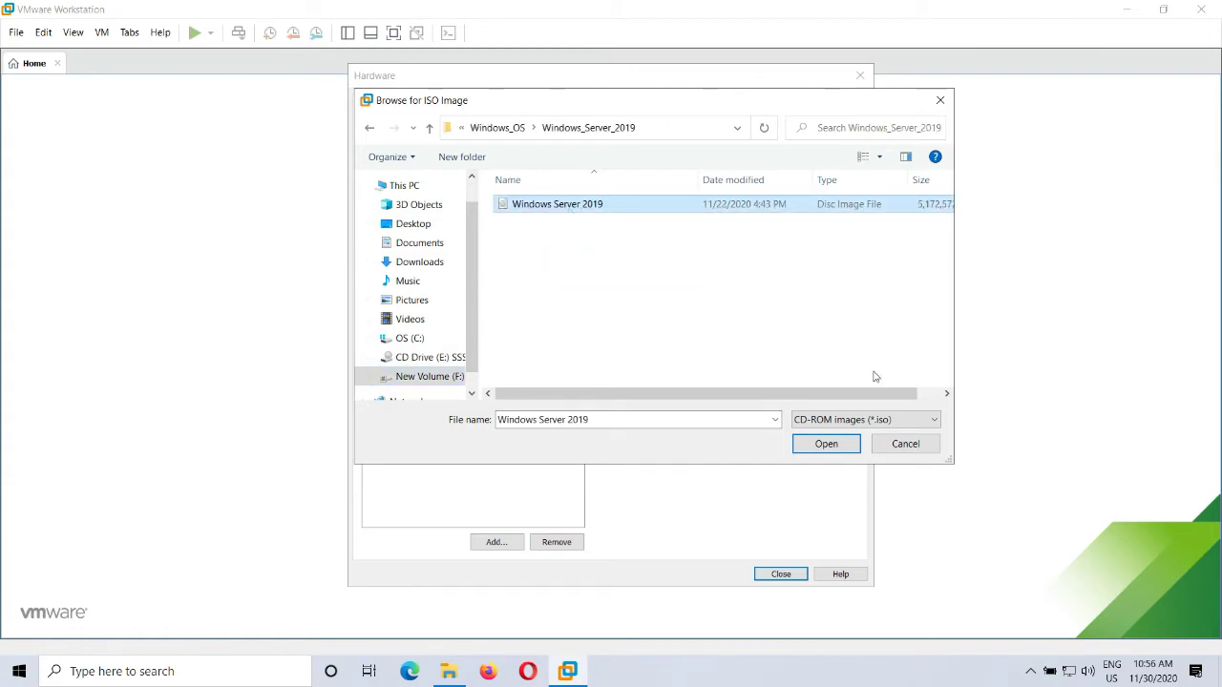
left_click(823, 444)
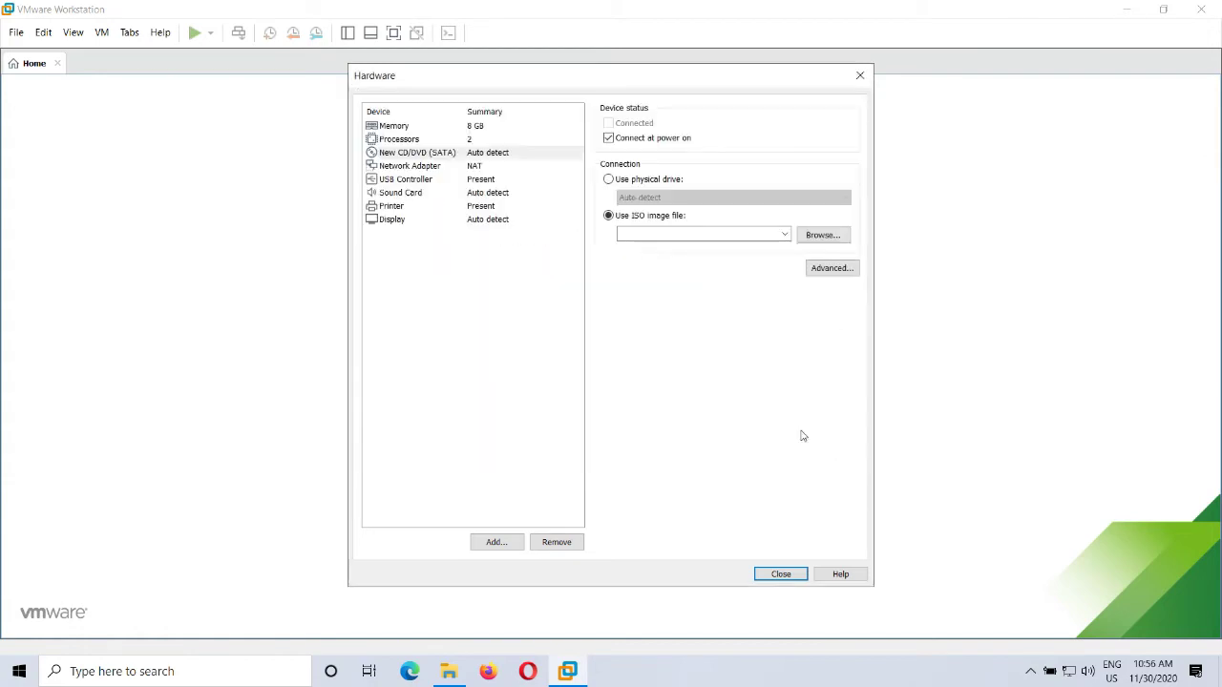
left_click(408, 168)
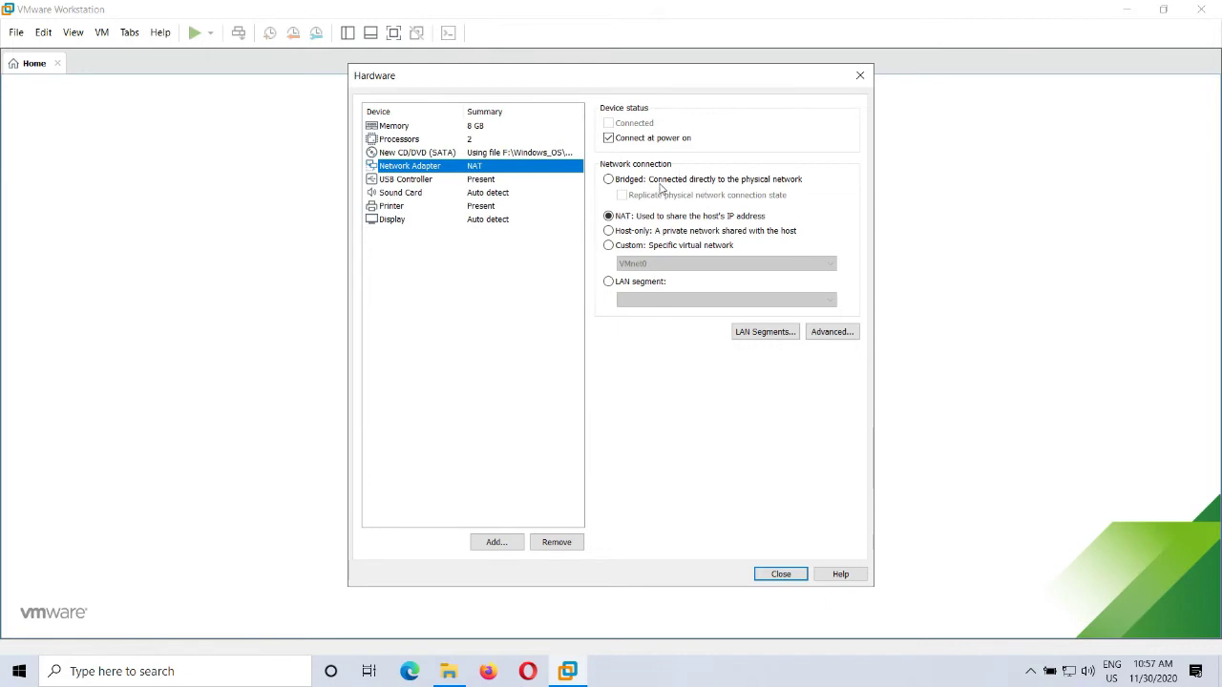
Step: Leave the network adapter on NAT, review the other devices, and close the hardware settings
left_click(635, 181)
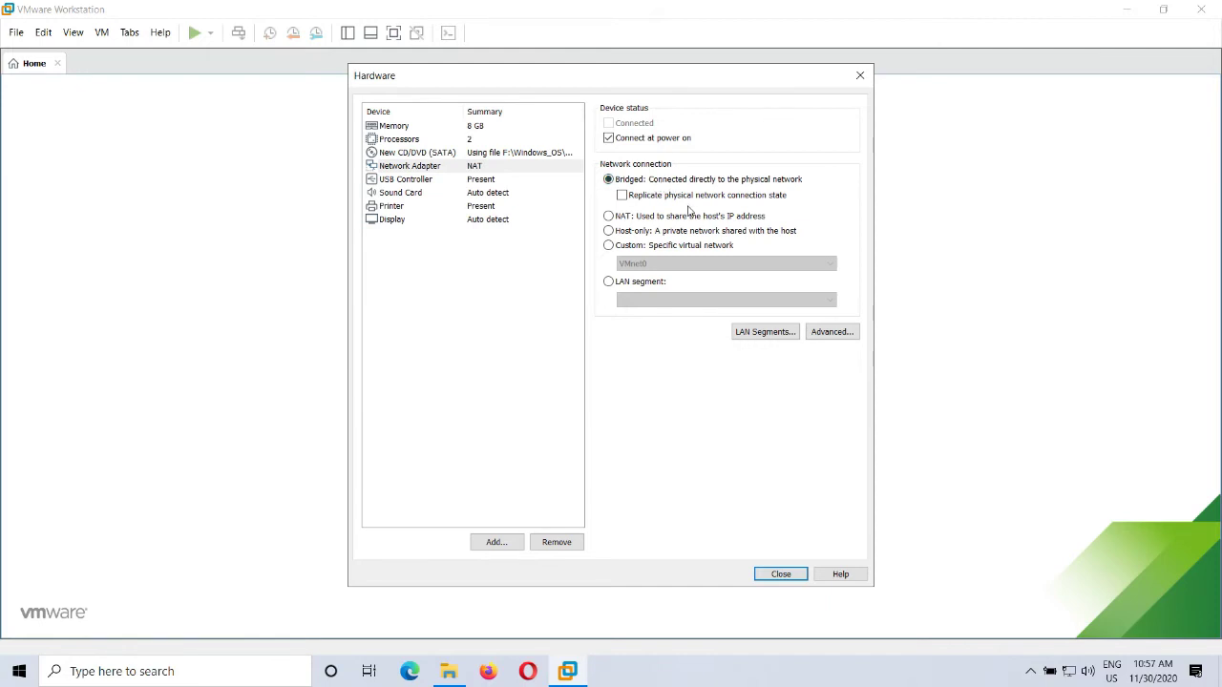
left_click(679, 217)
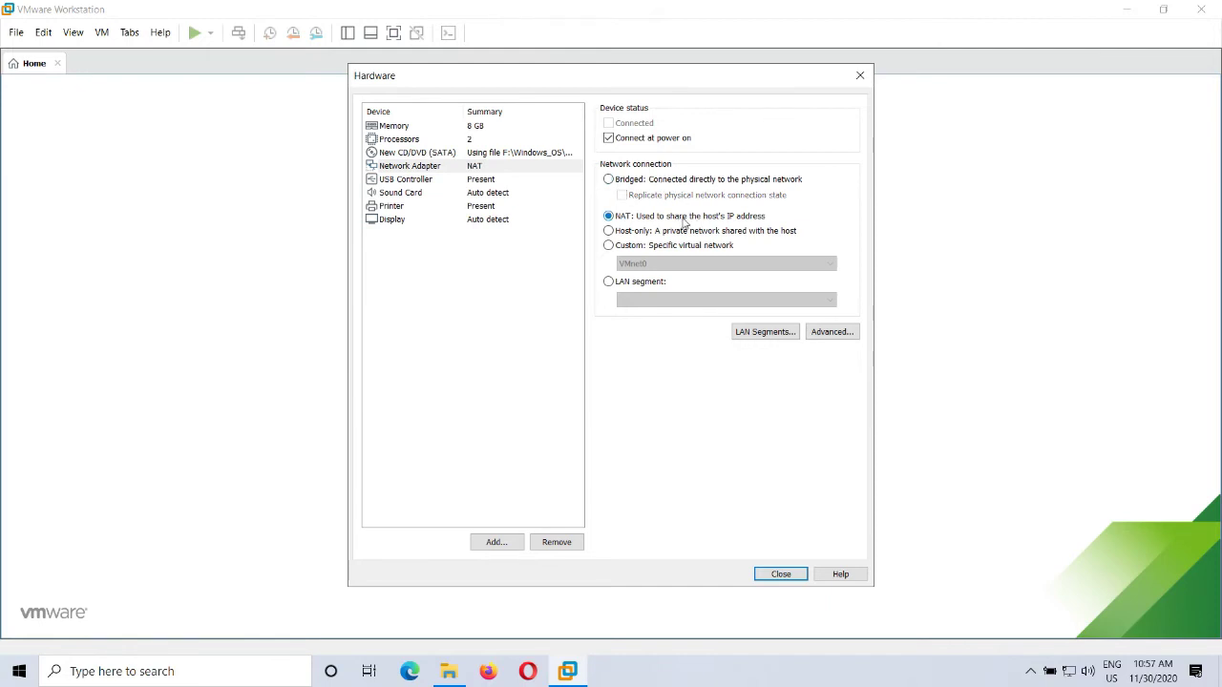
left_click(415, 181)
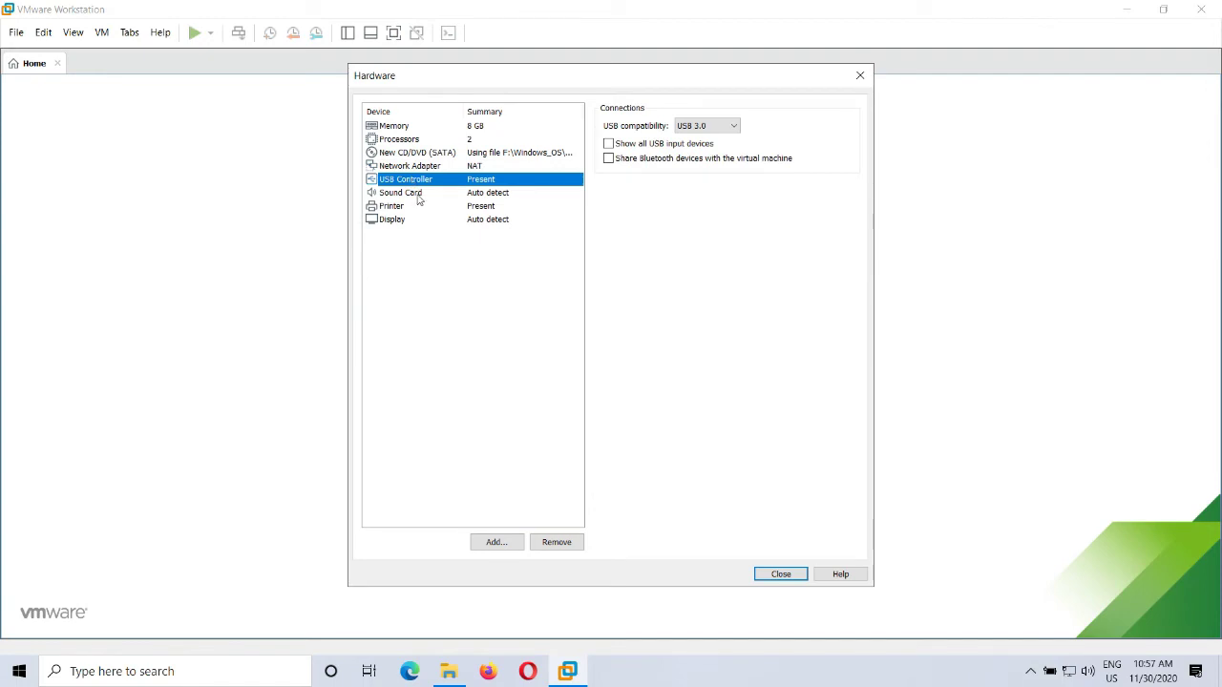
left_click(400, 194)
left_click(392, 206)
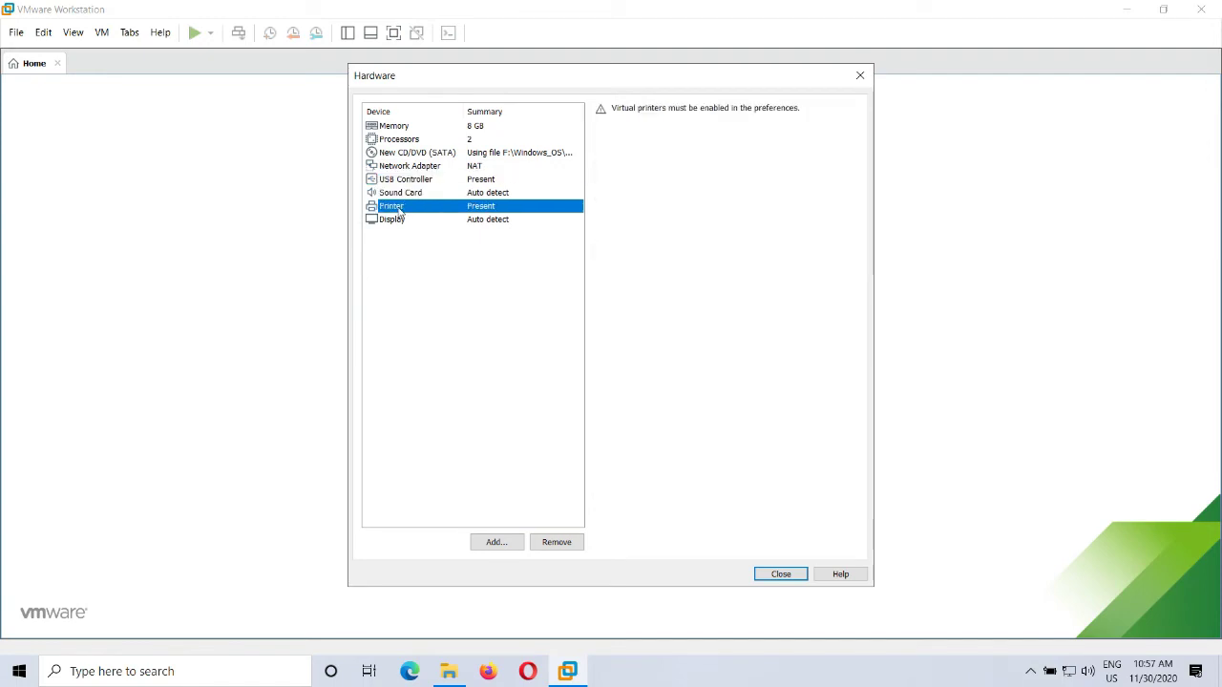
left_click(392, 220)
left_click(410, 181)
left_click(417, 167)
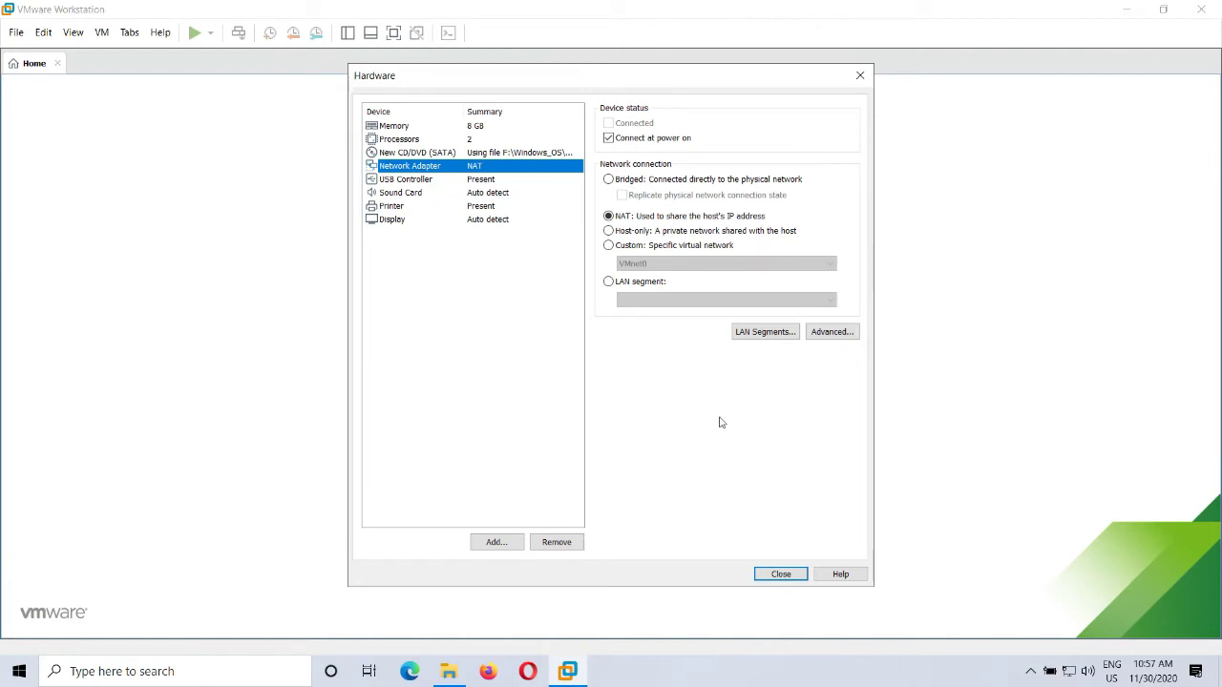
left_click(783, 574)
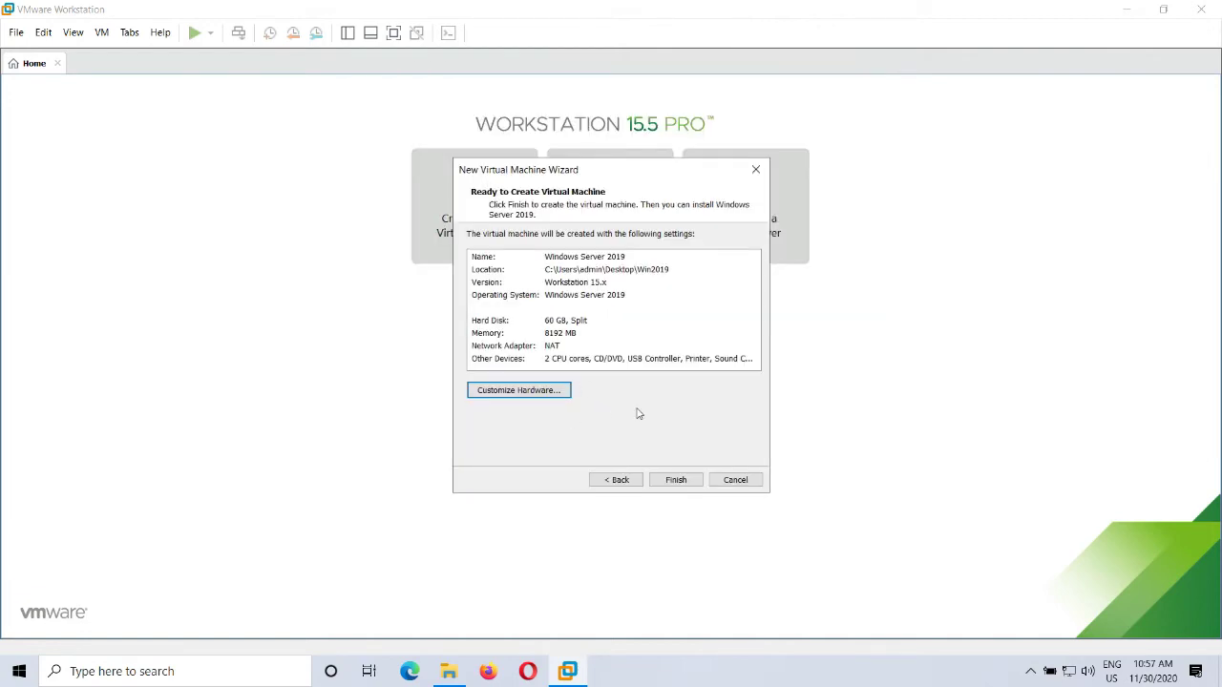
Step: Finish creating the Windows Server 2019 VM and power it on
left_click(676, 477)
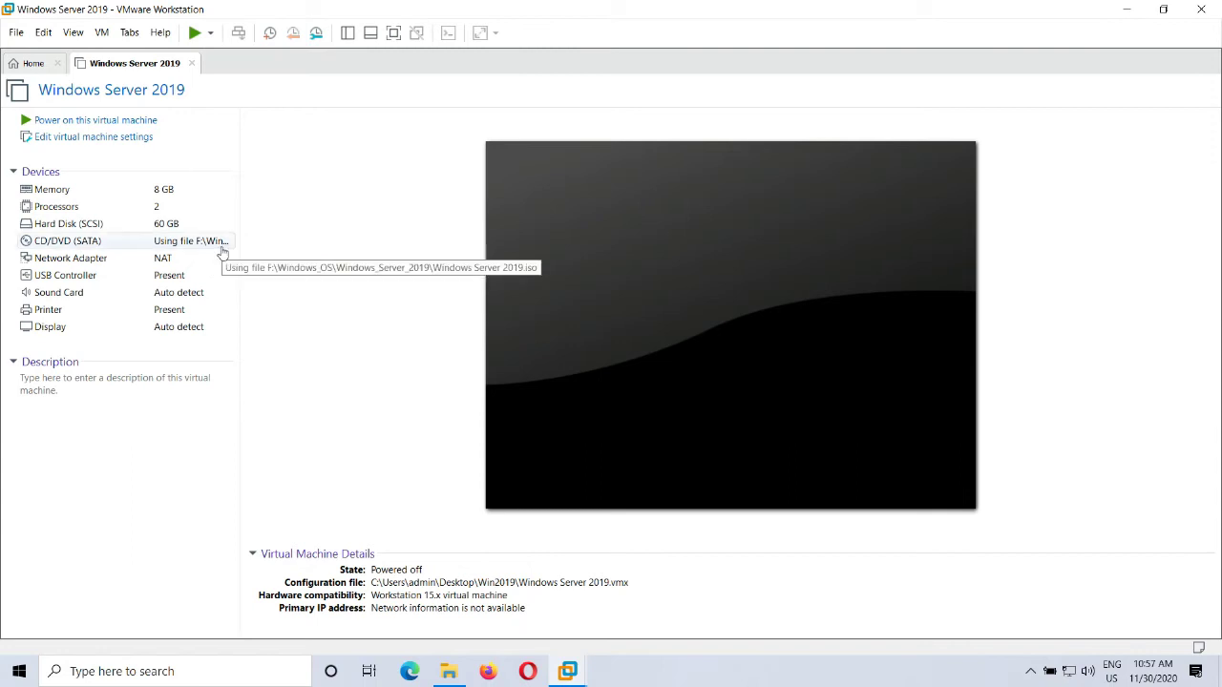
left_click(86, 120)
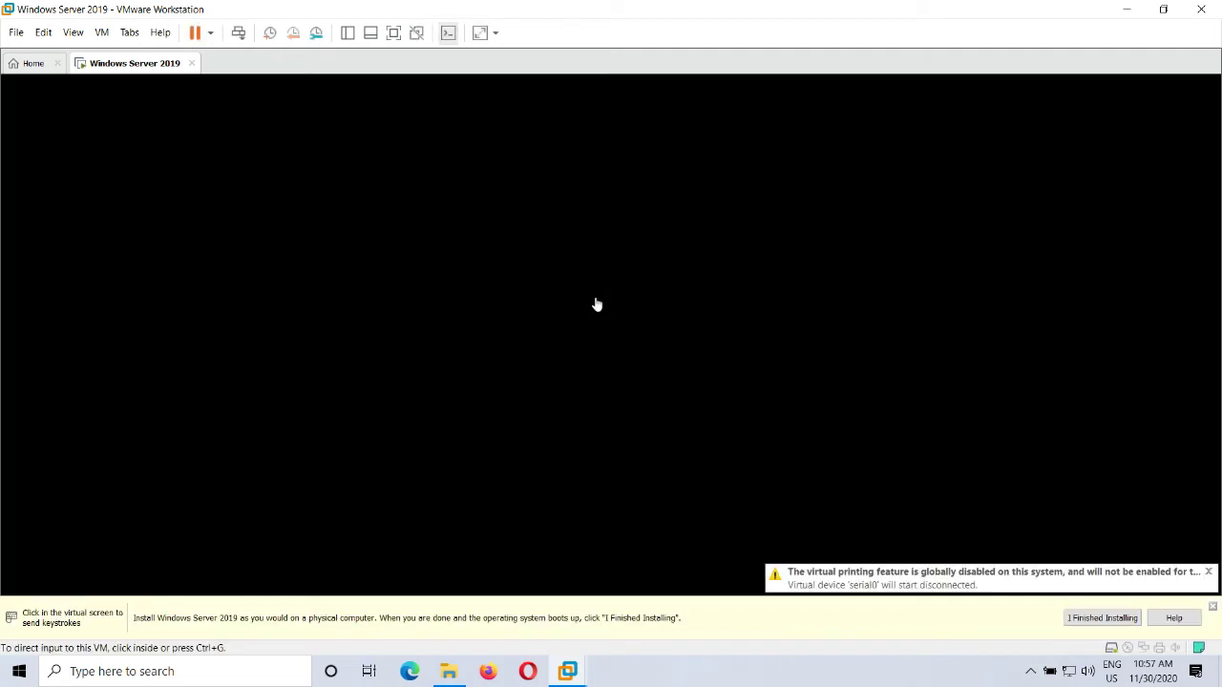
Step: Boot the VM from the Windows Server 2019 installation disc at the prompt
left_click(638, 251)
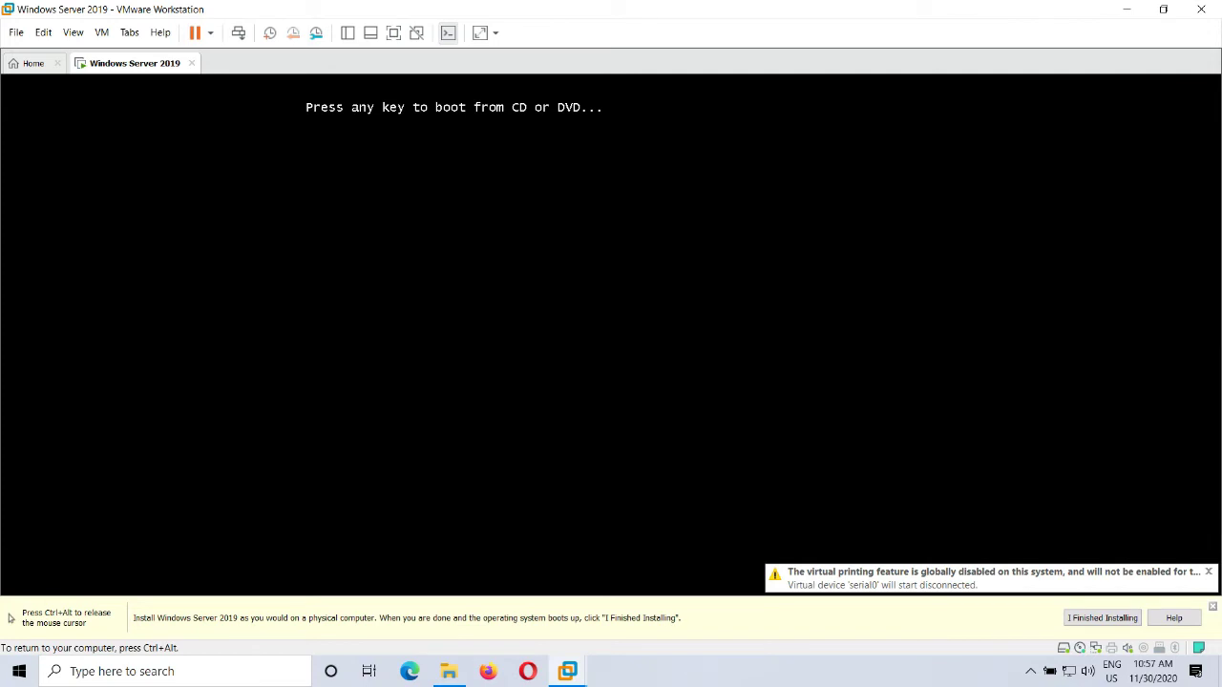
key("Return")
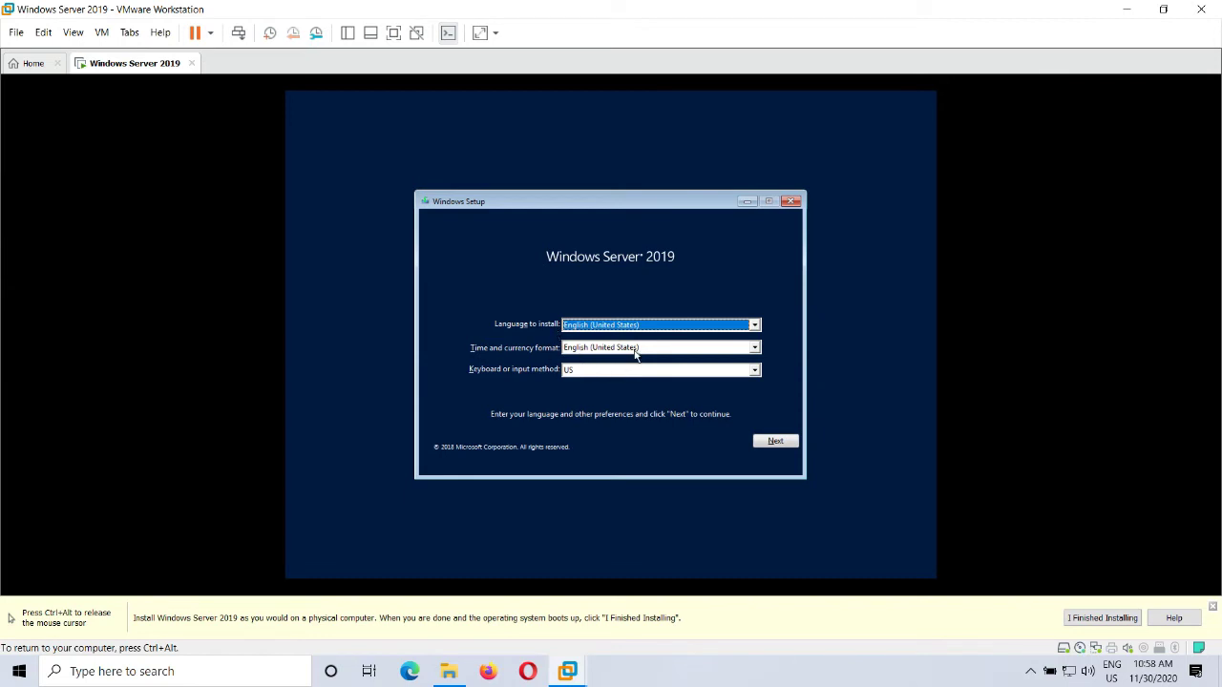
Step: Accept the default language and keyboard settings and start the Windows Server installation
left_click(776, 442)
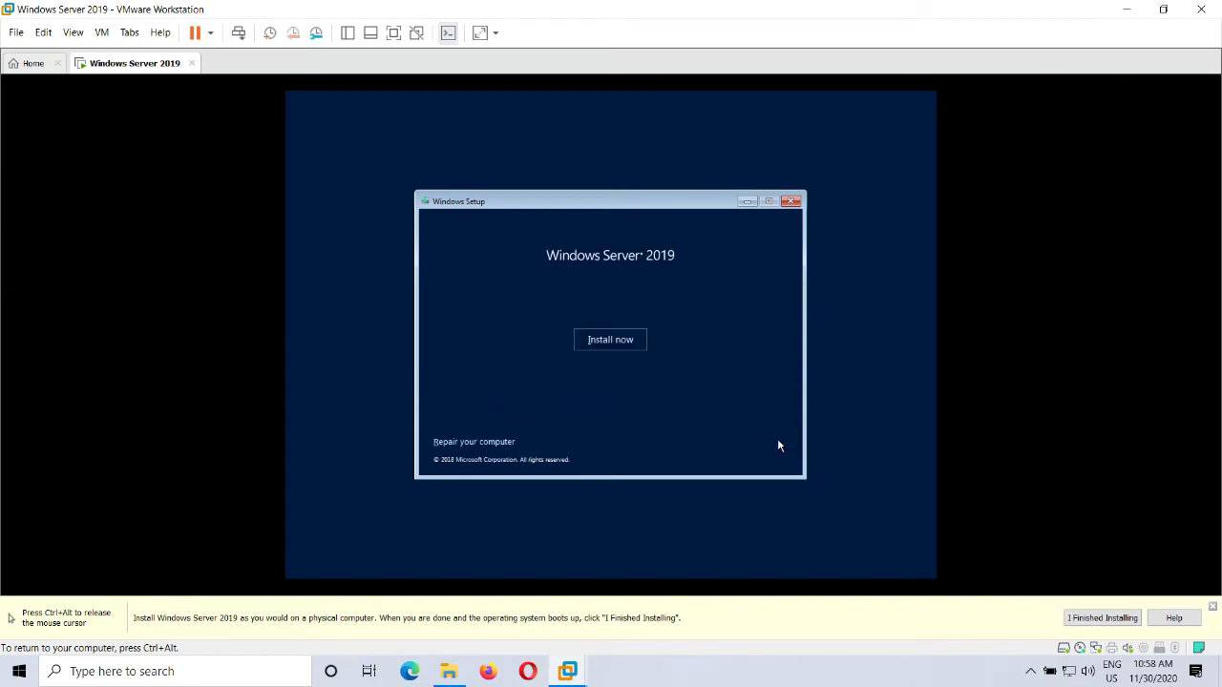
left_click(623, 341)
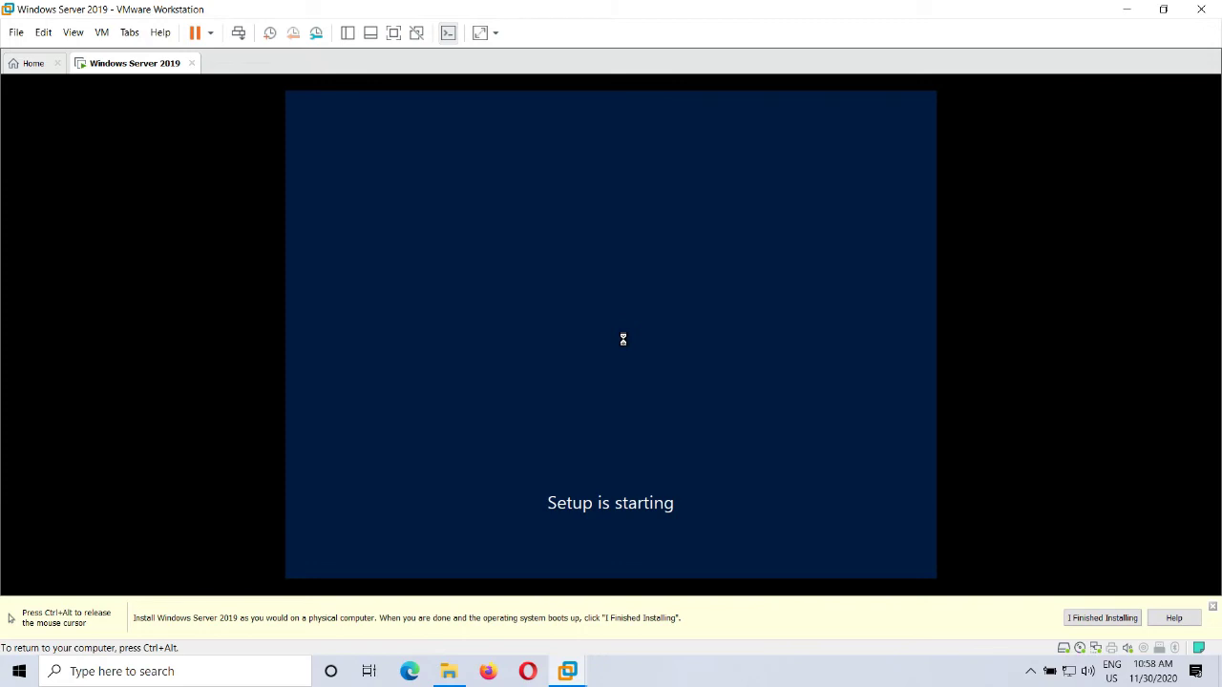
Step: Compare the Standard and Datacenter editions, then select Datacenter Evaluation (Desktop Experience)
left_click(576, 262)
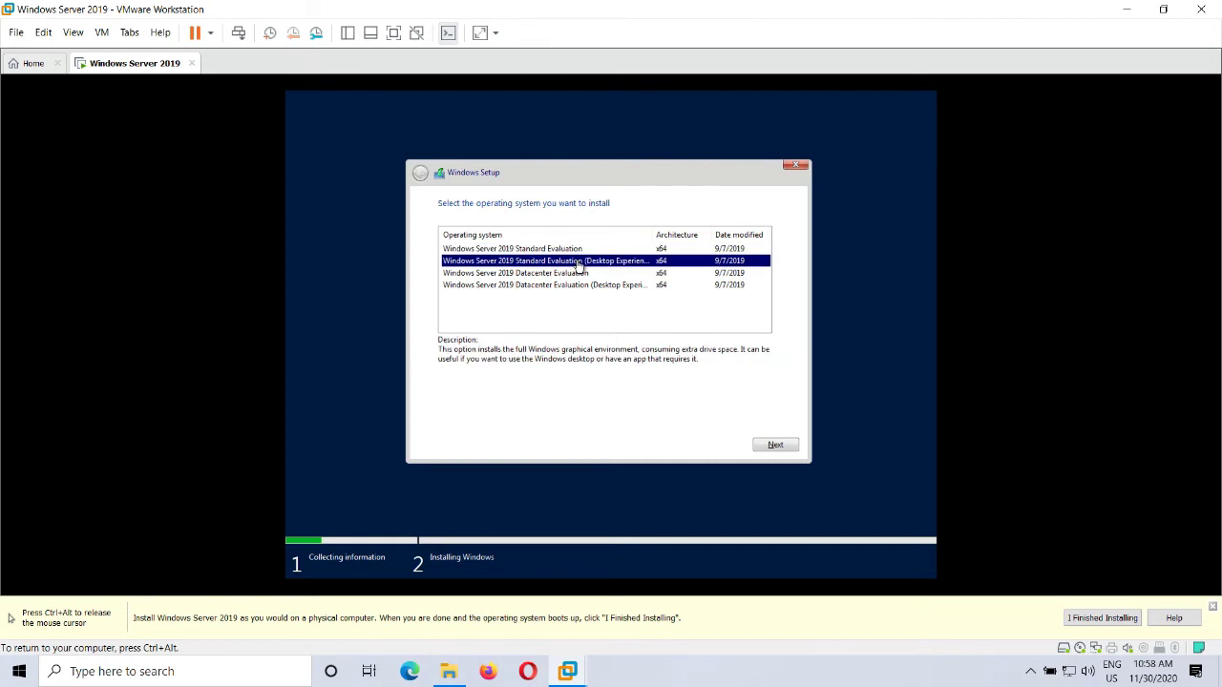
left_click(567, 284)
left_click(569, 249)
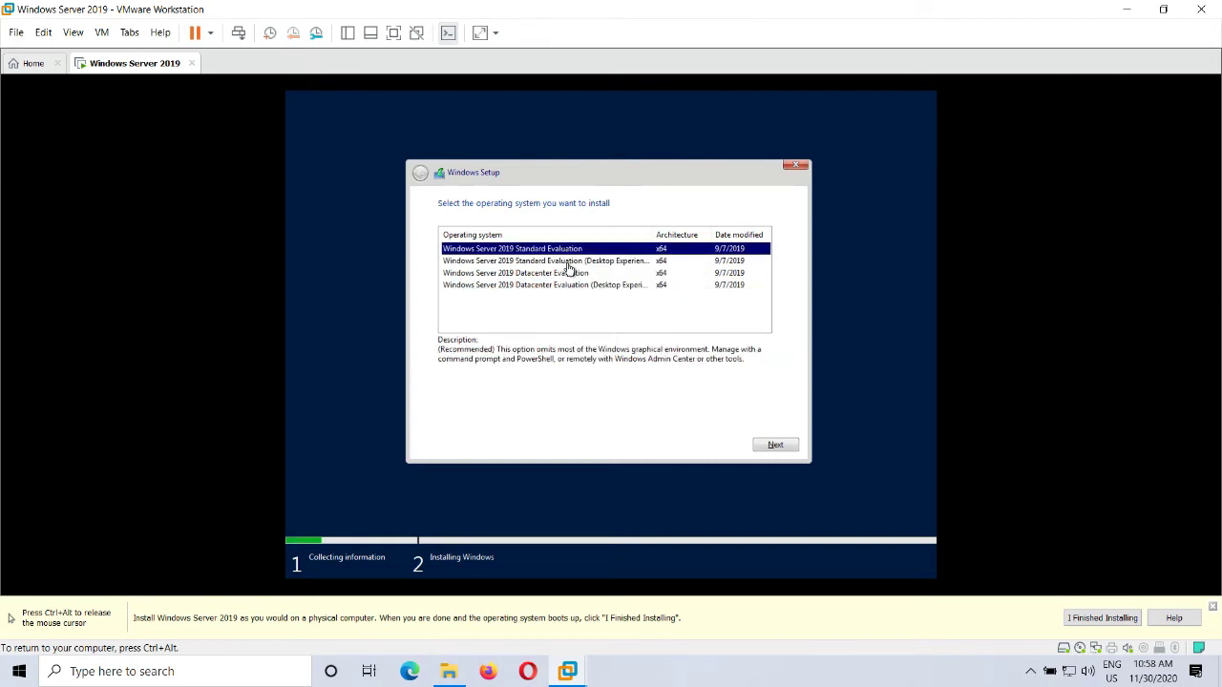
left_click(564, 284)
left_click(573, 261)
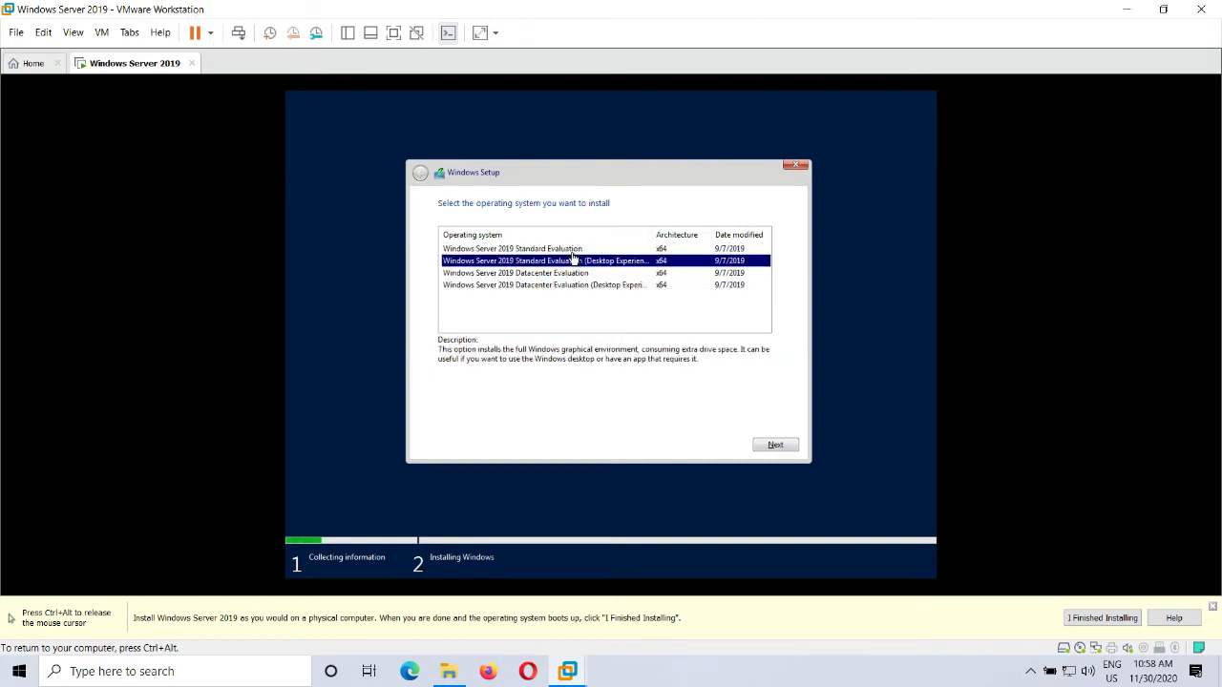
left_click(573, 249)
left_click(562, 274)
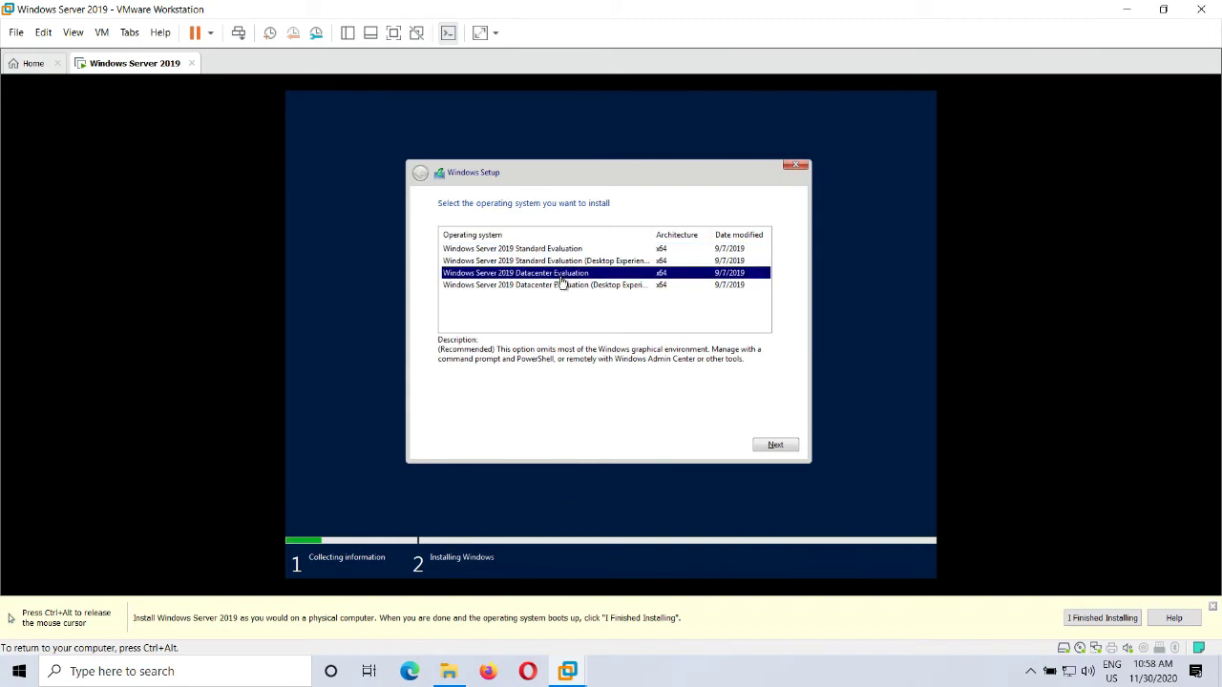
left_click(560, 250)
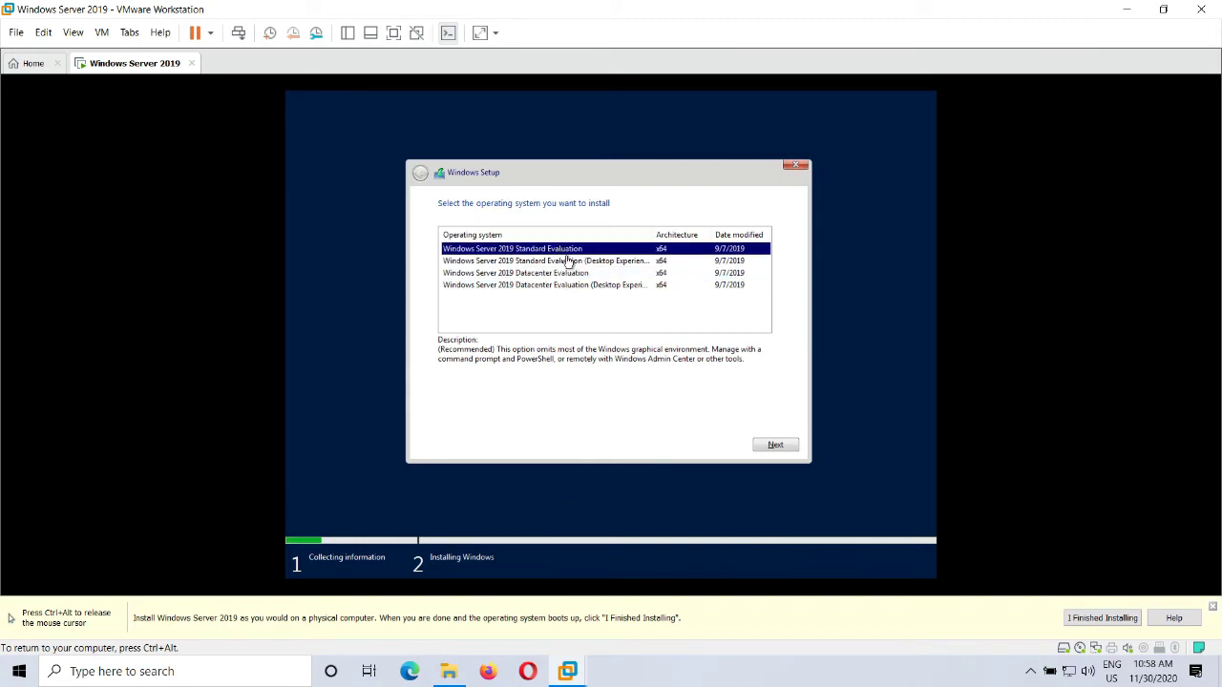
left_click(568, 260)
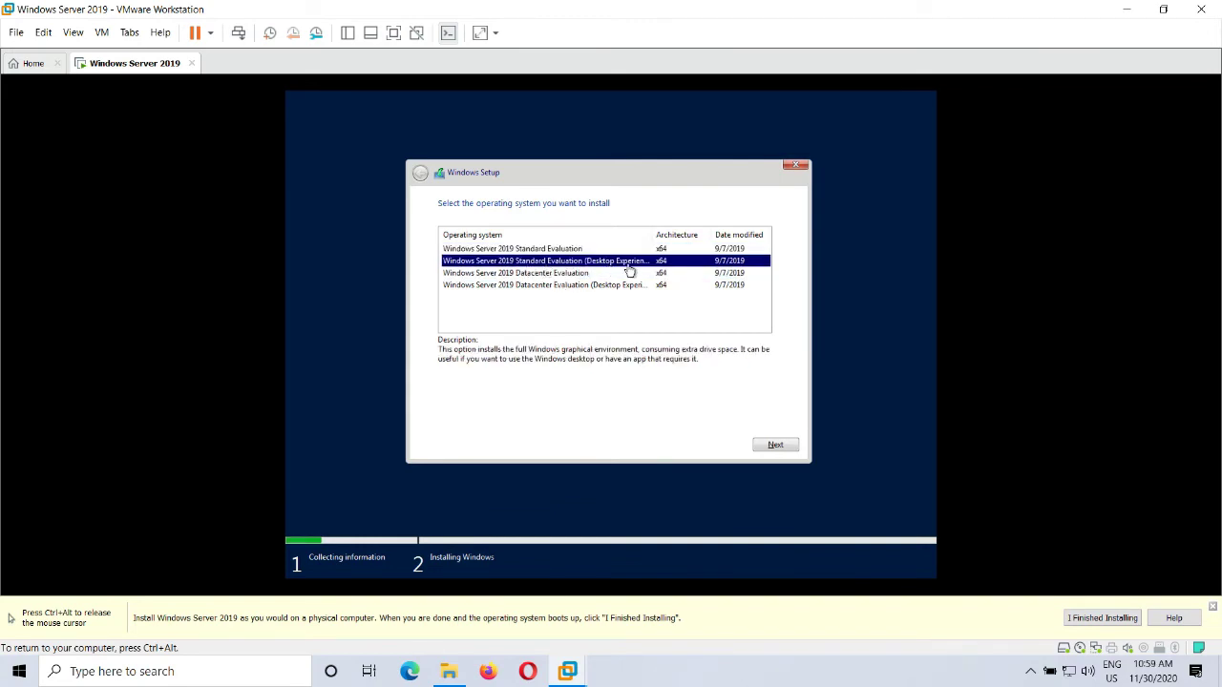
left_click(553, 274)
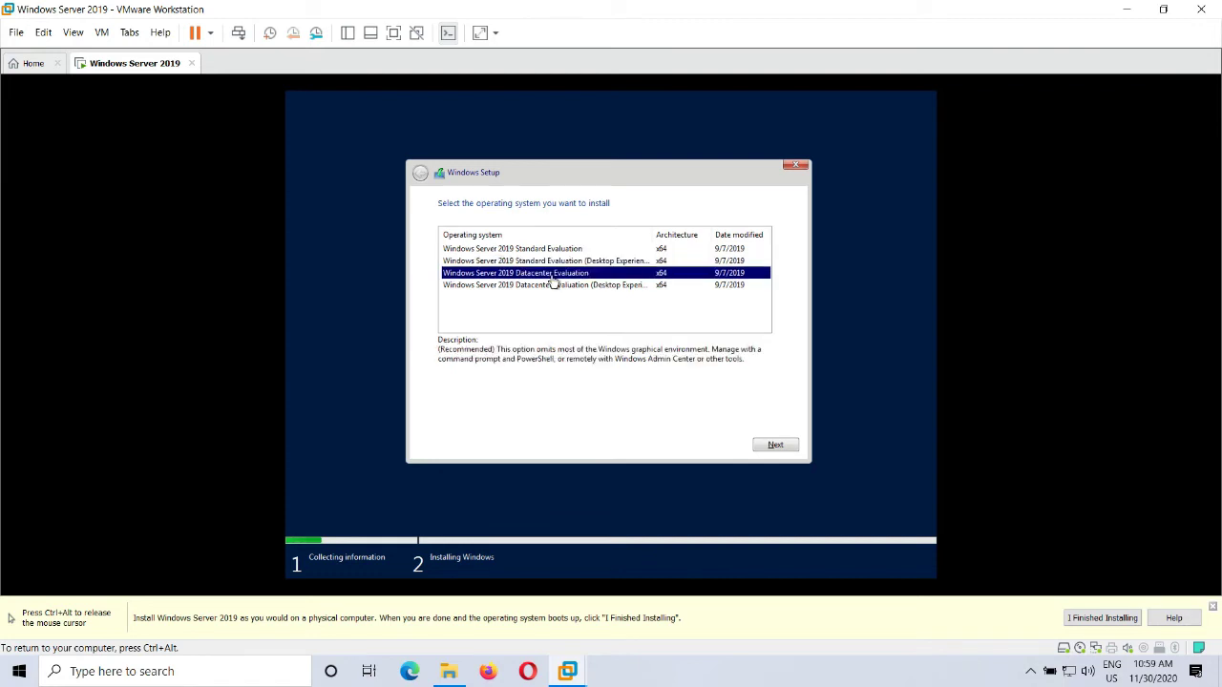
left_click(562, 286)
left_click(569, 285)
left_click(571, 274)
left_click(583, 289)
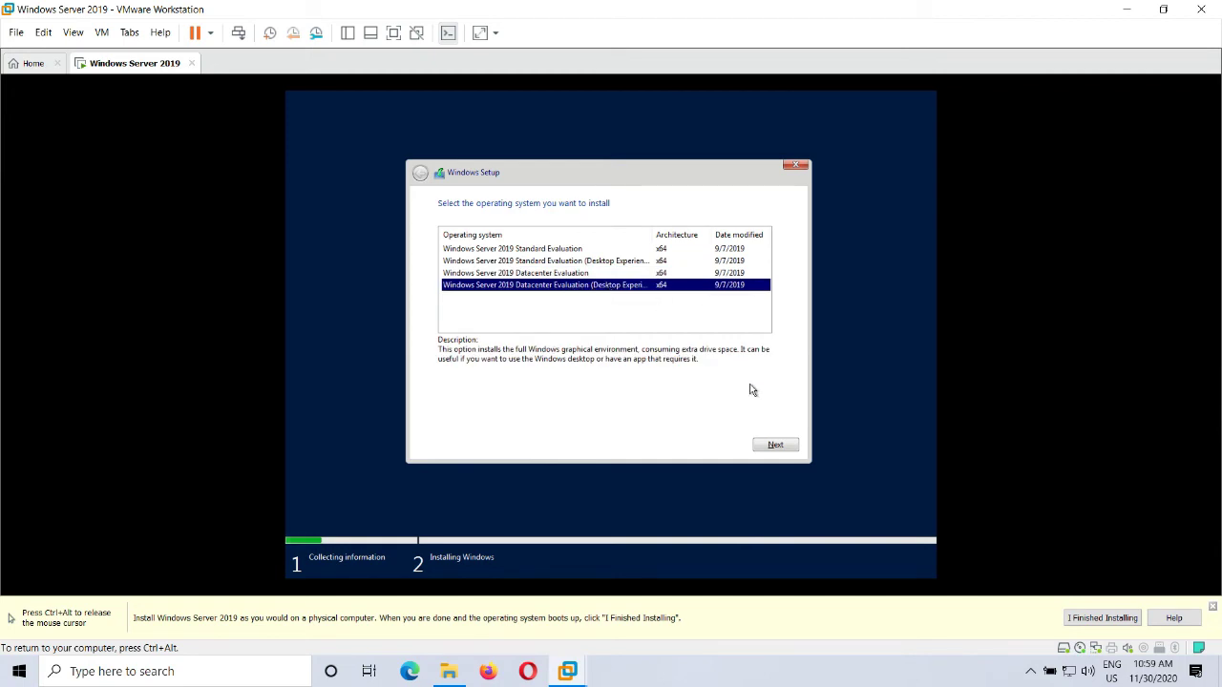
Step: Confirm the edition, accept the license terms and choose a Custom clean installation
left_click(778, 446)
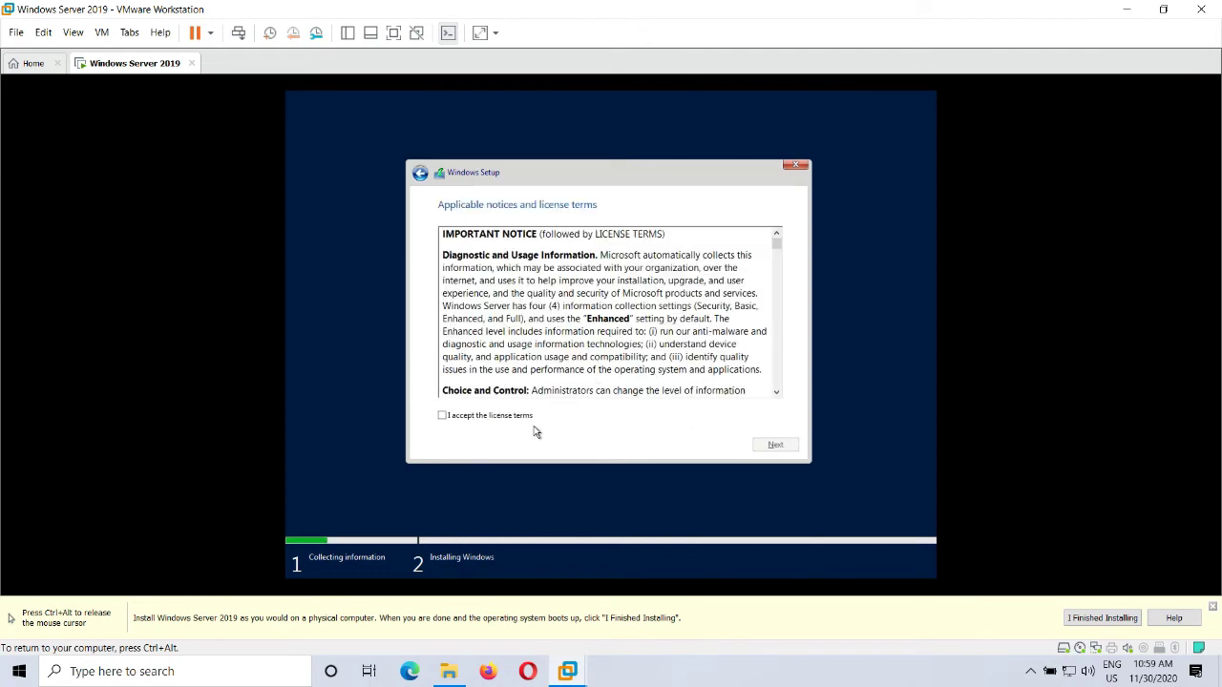
left_click(518, 420)
left_click(774, 445)
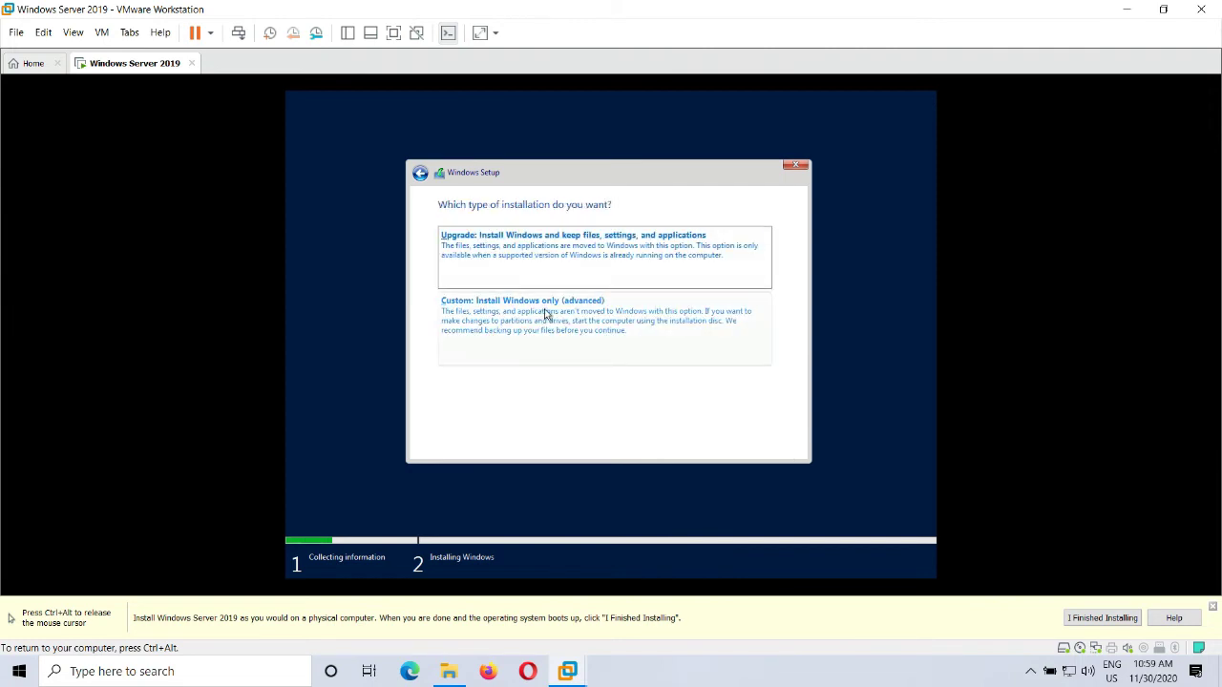
left_click(511, 327)
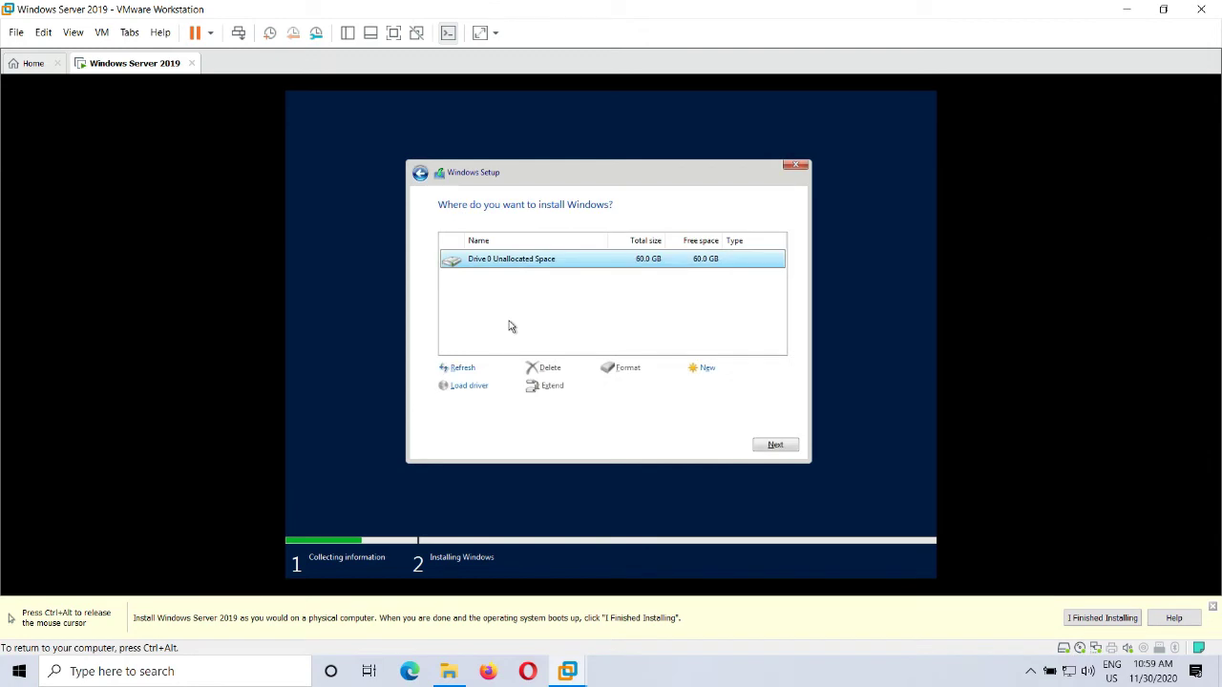
Step: Create a new 61440 MB partition on Drive 0, accepting the extra system partitions
left_click(711, 375)
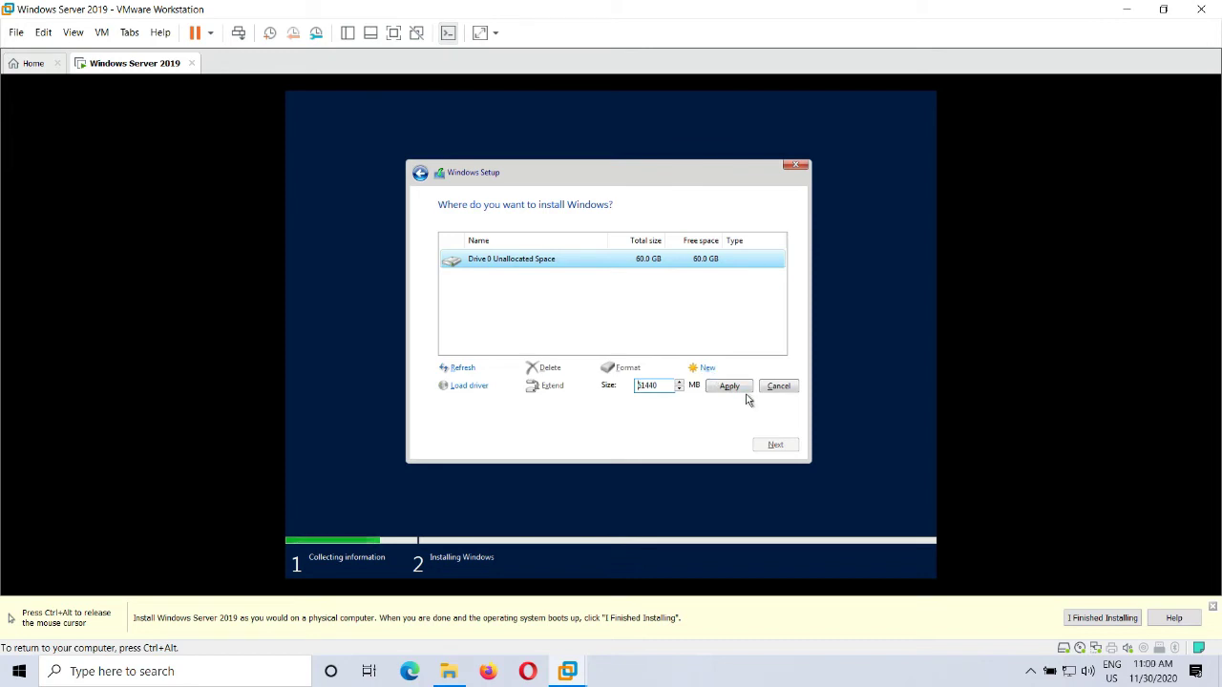
left_click(741, 388)
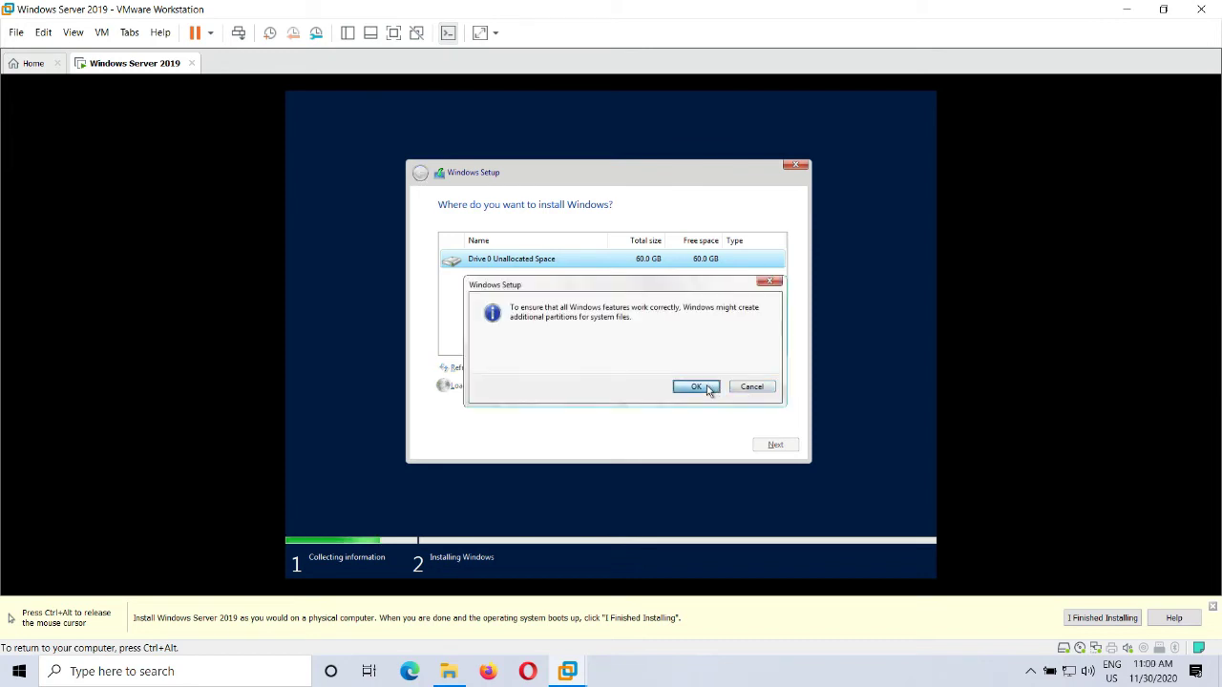
left_click(707, 388)
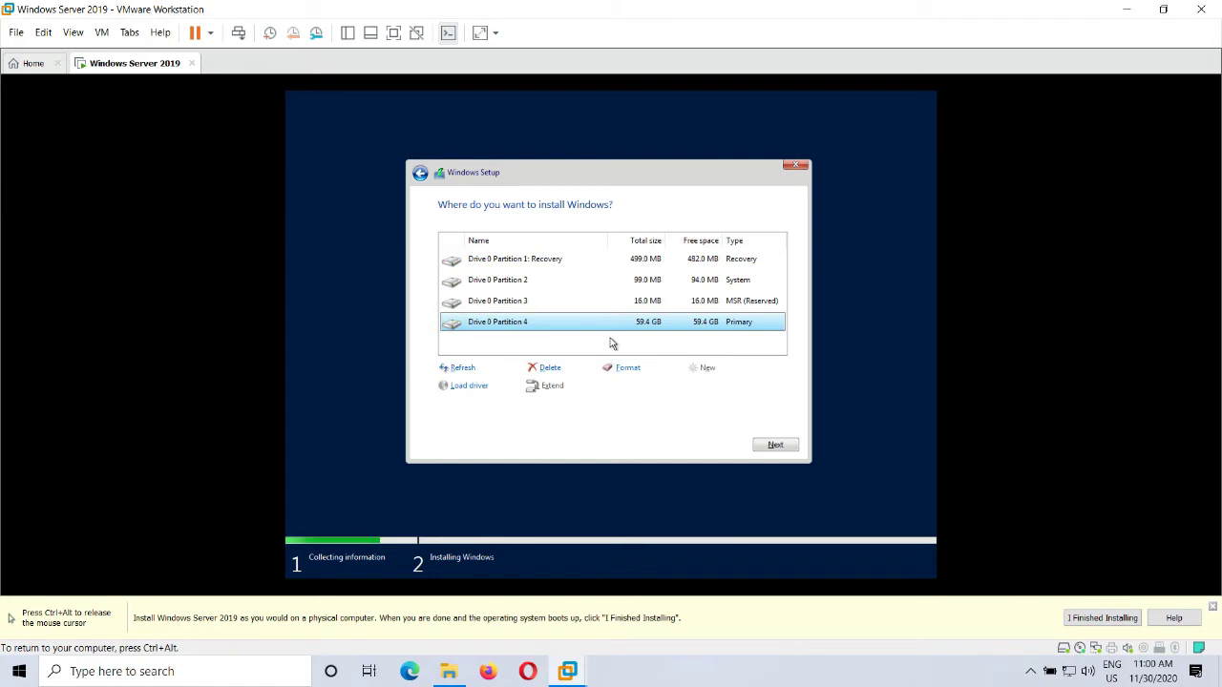
Step: Select Drive 0 Partition 4 (59.4 GB primary) and begin installing Windows there
left_click(532, 262)
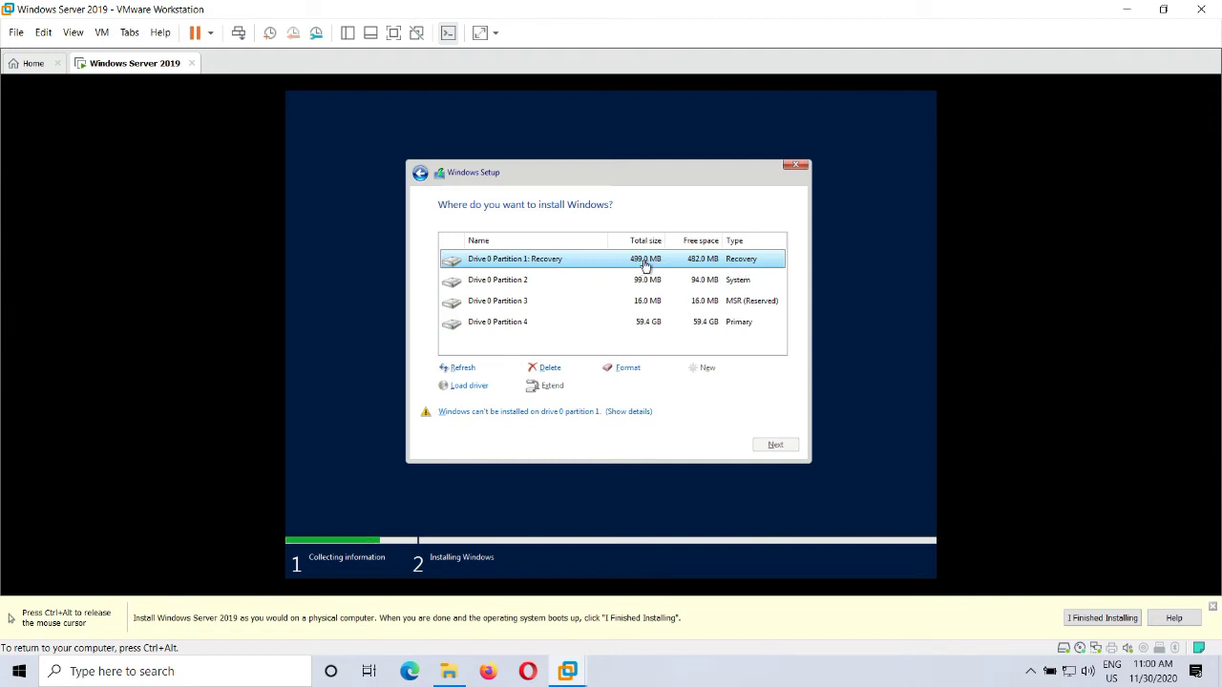
left_click(519, 283)
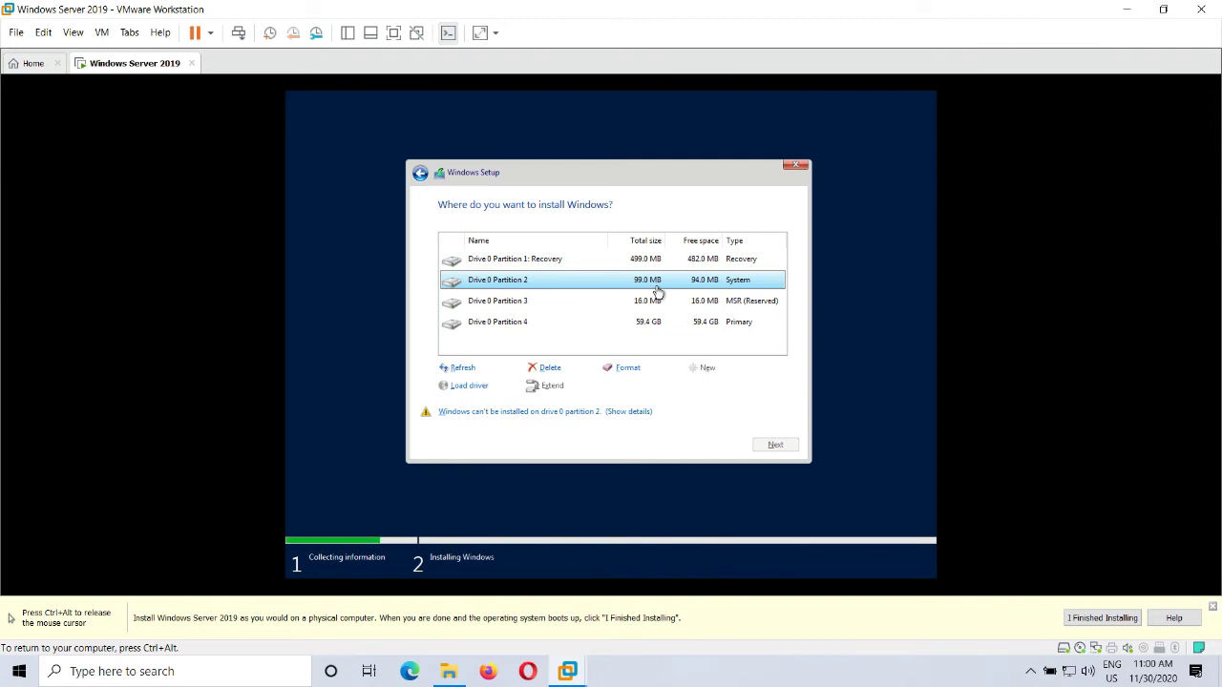
left_click(559, 302)
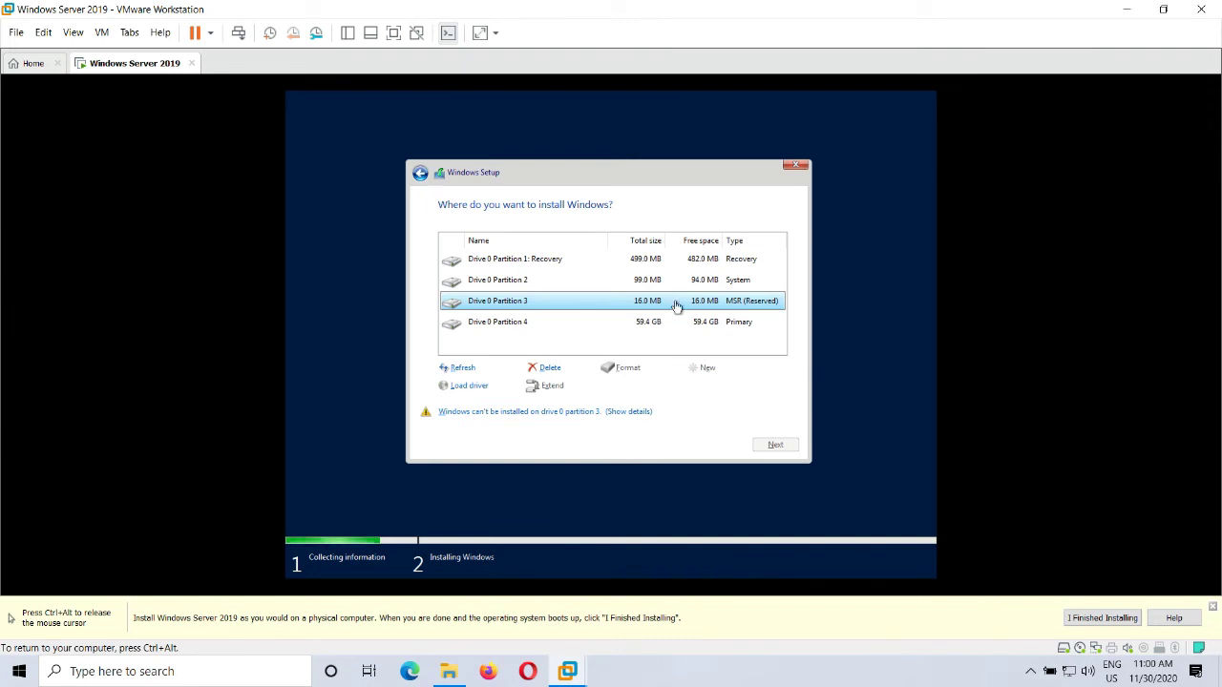
left_click(529, 329)
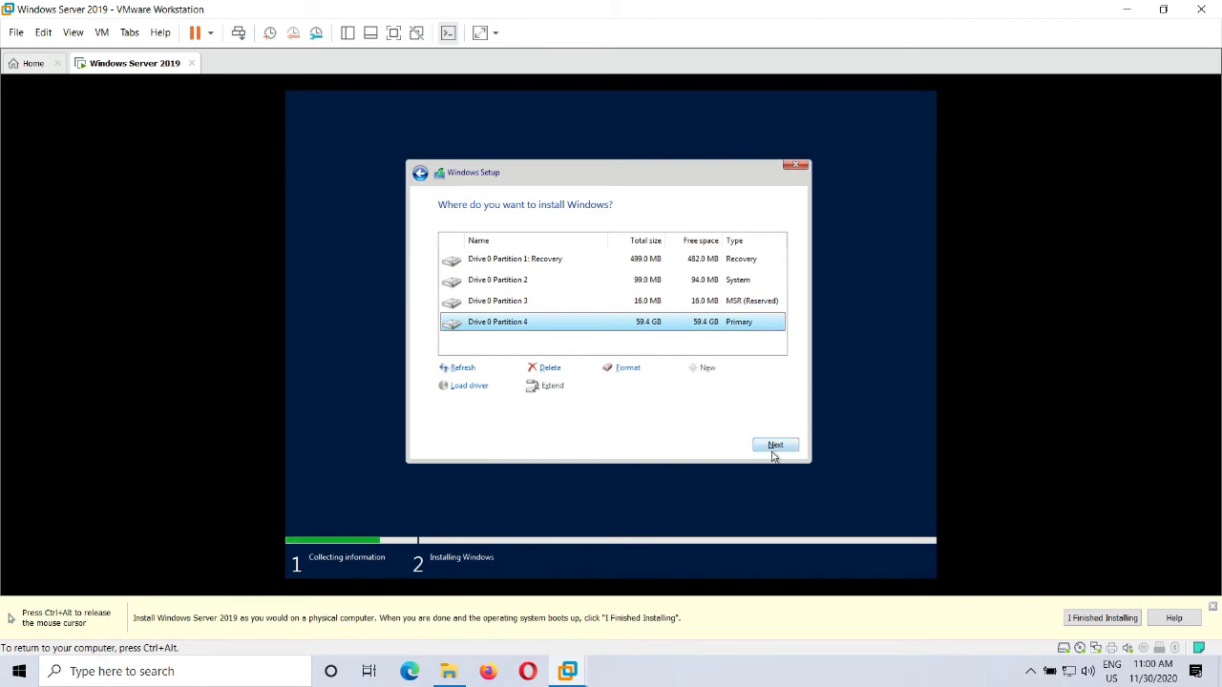
left_click(541, 256)
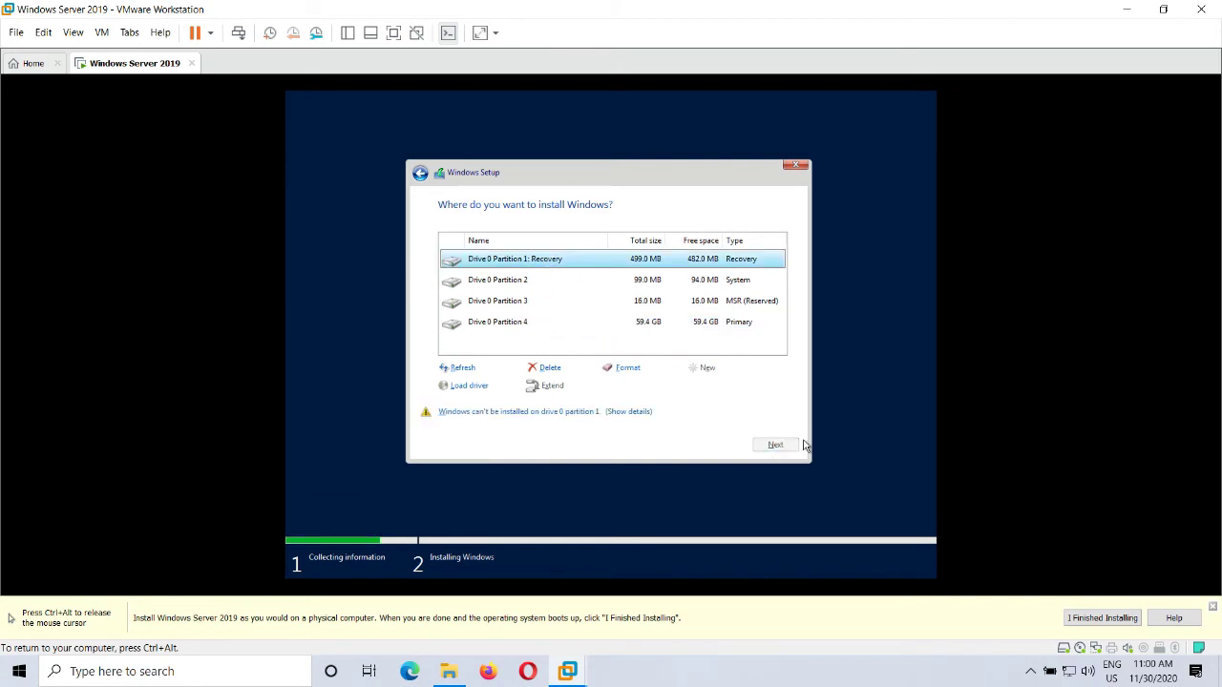
left_click(516, 328)
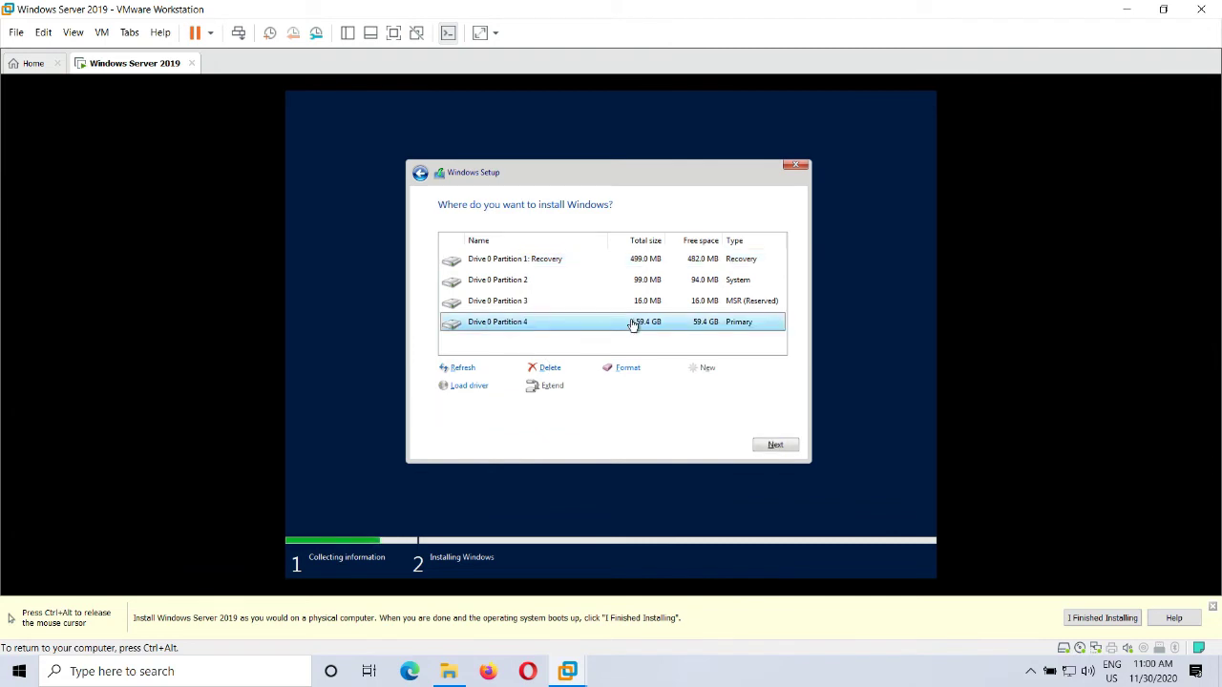
left_click(774, 446)
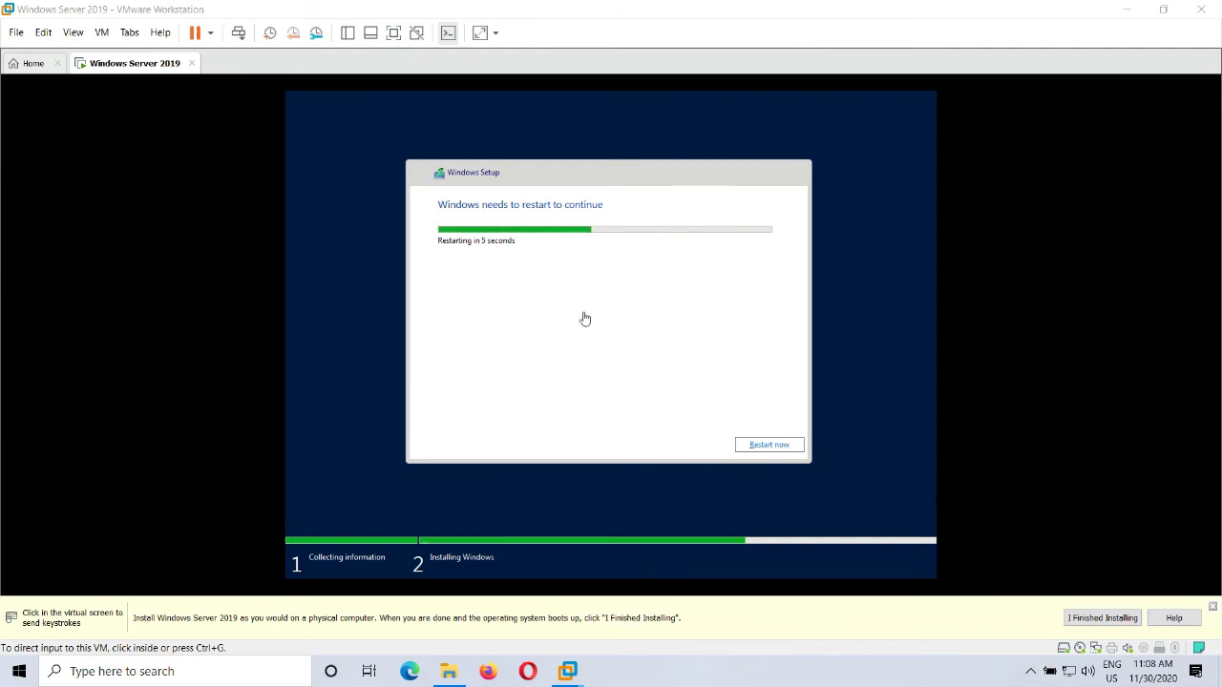
Step: Once the install phase completes, restart the virtual machine immediately
left_click(776, 451)
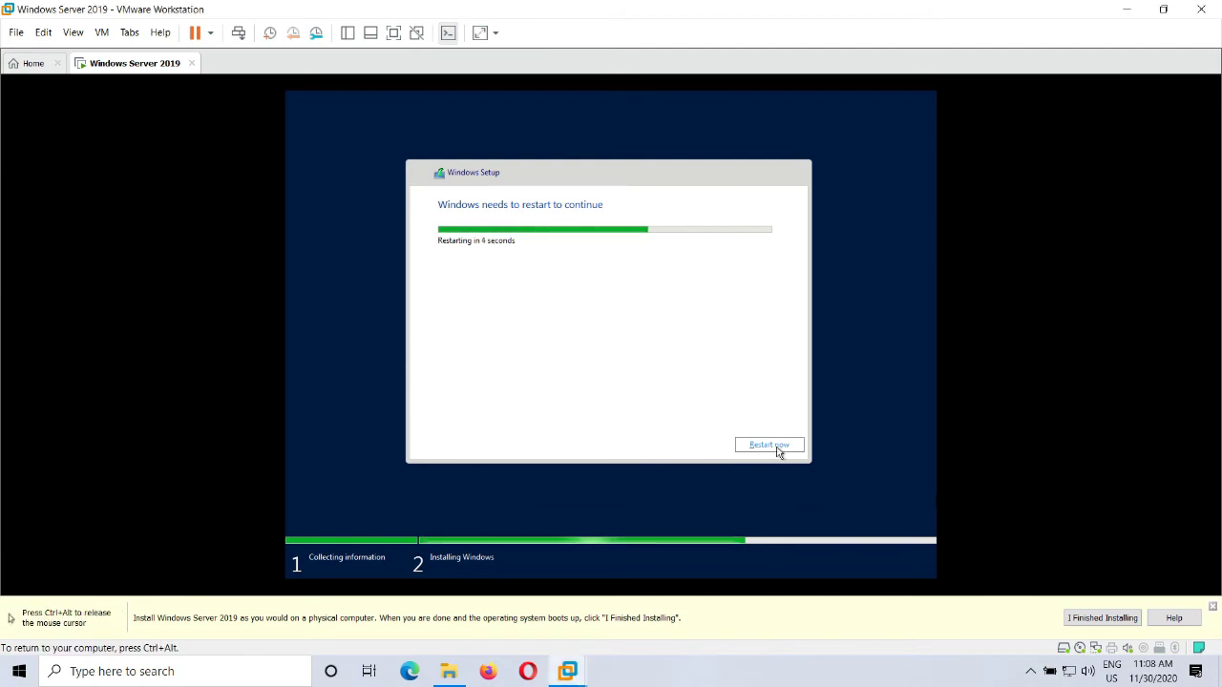
left_click(770, 445)
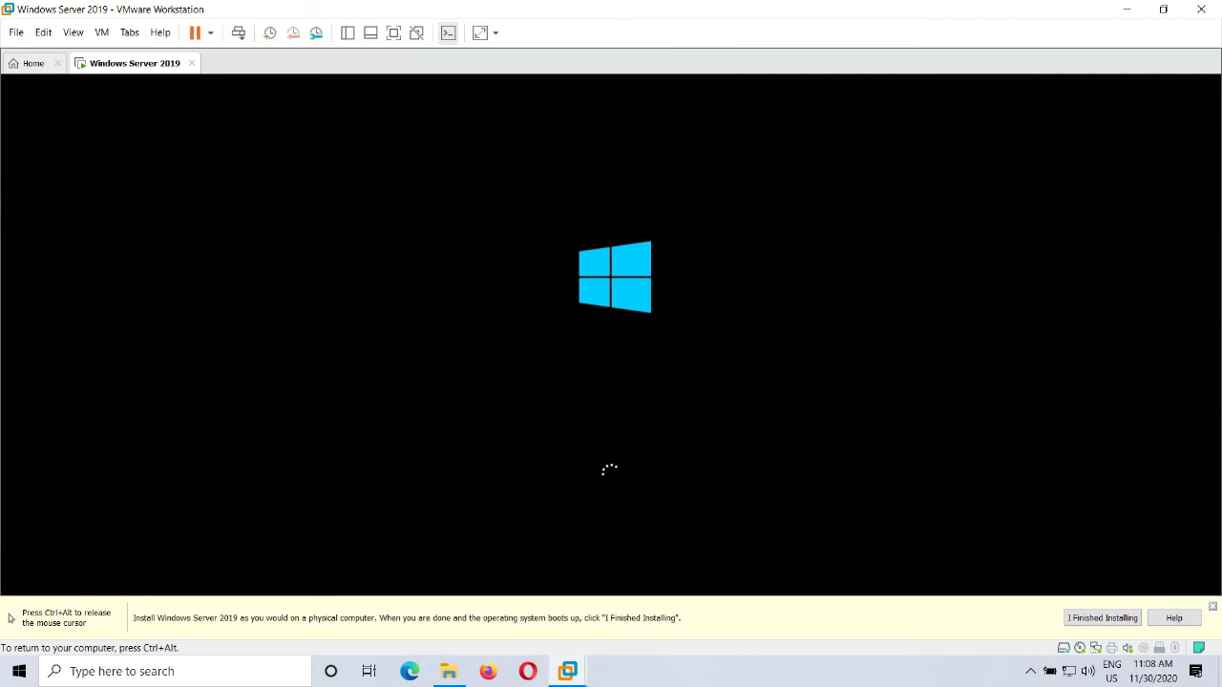
Step: Release and recapture the mouse while the VM reboots to its loading spinner
key("ctrl+alt")
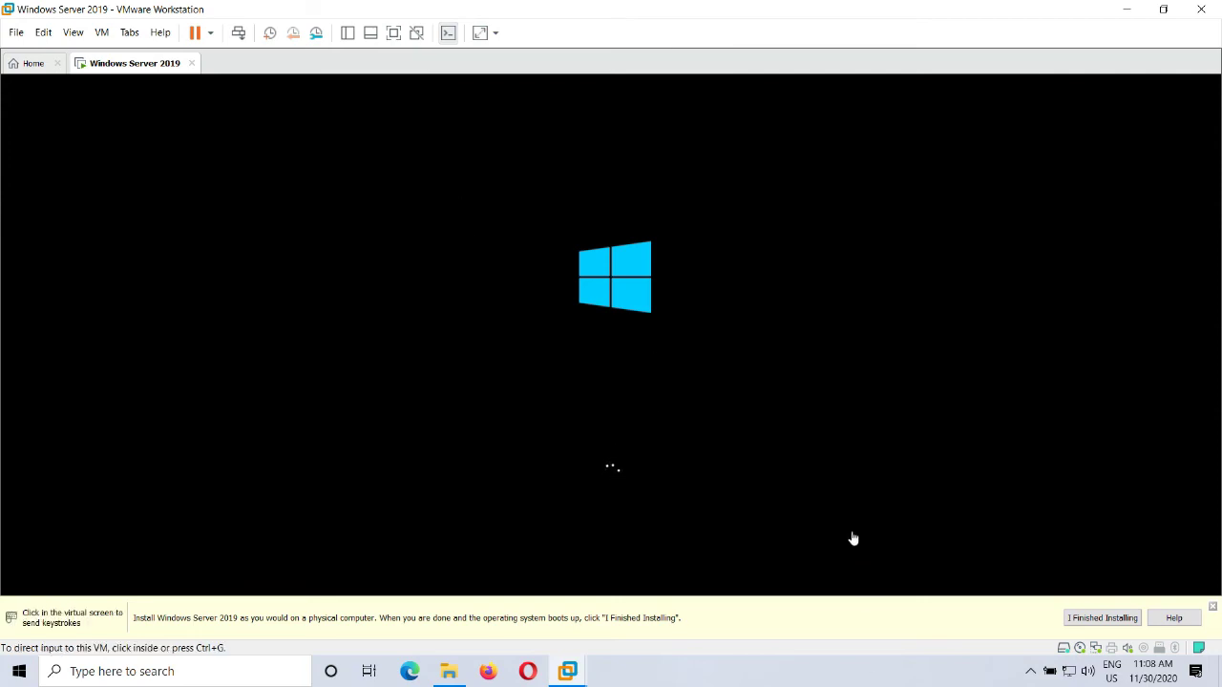
left_click(854, 538)
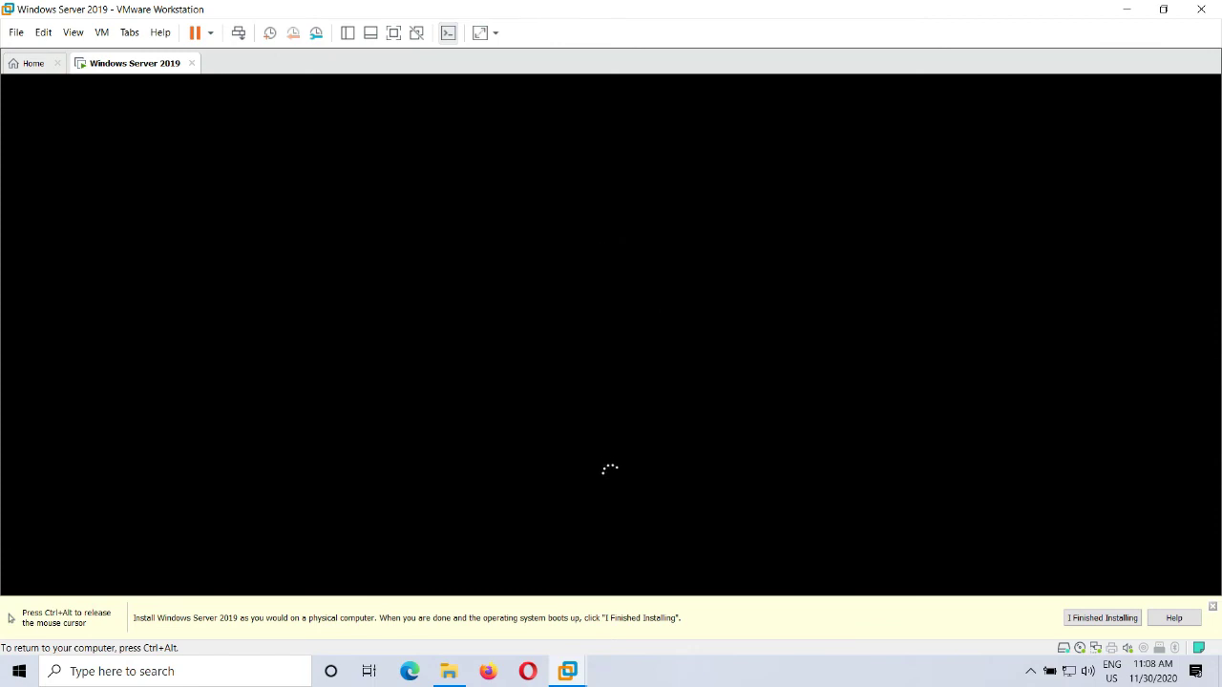
key("ctrl+alt")
Step: Check the host's hidden system tray icons while the VM boots to Customize settings
left_click(1031, 671)
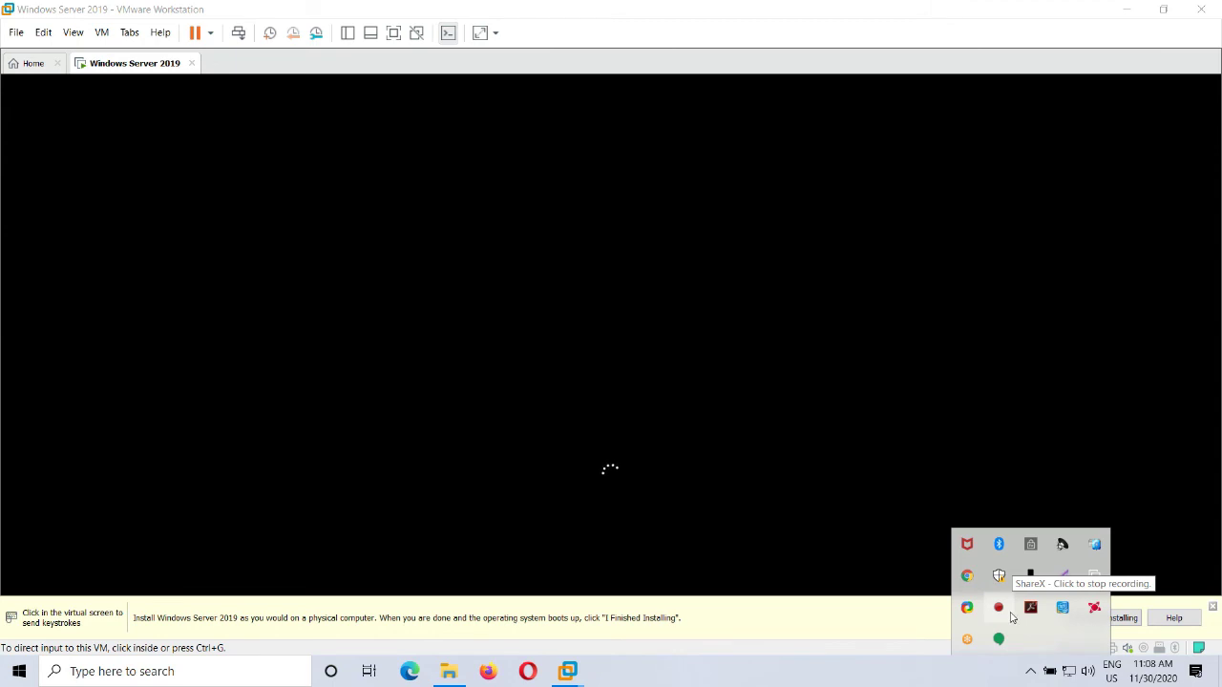
left_click(912, 616)
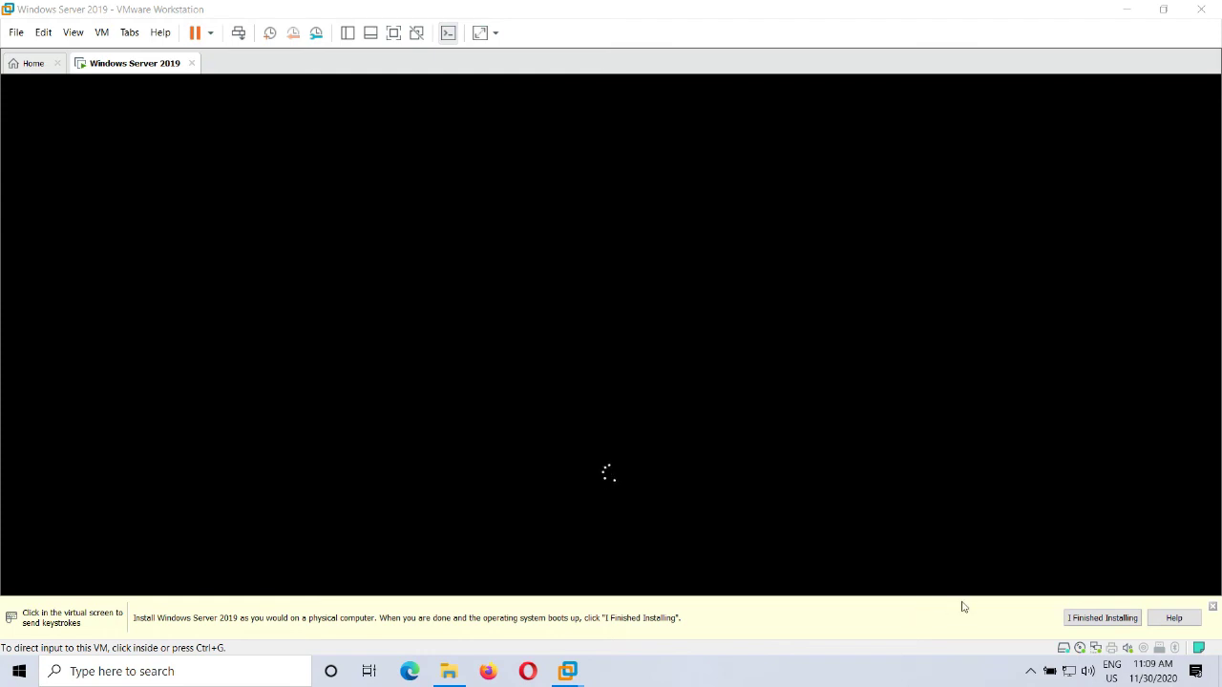
left_click(1030, 671)
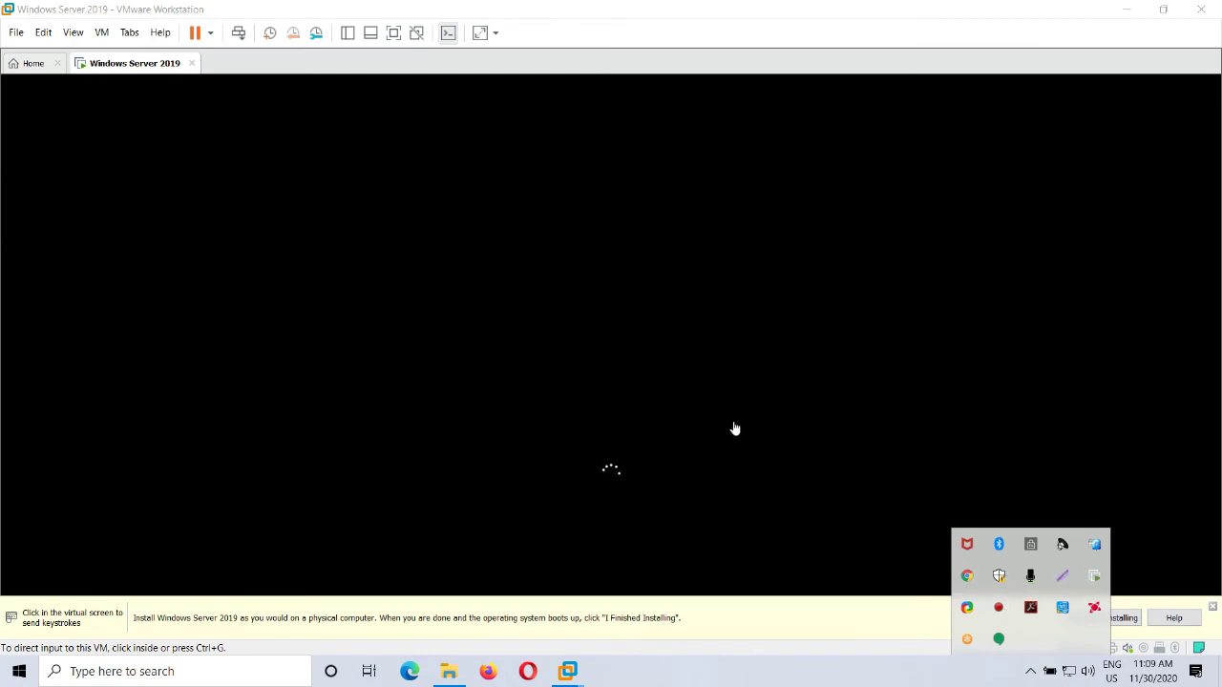
left_click(832, 678)
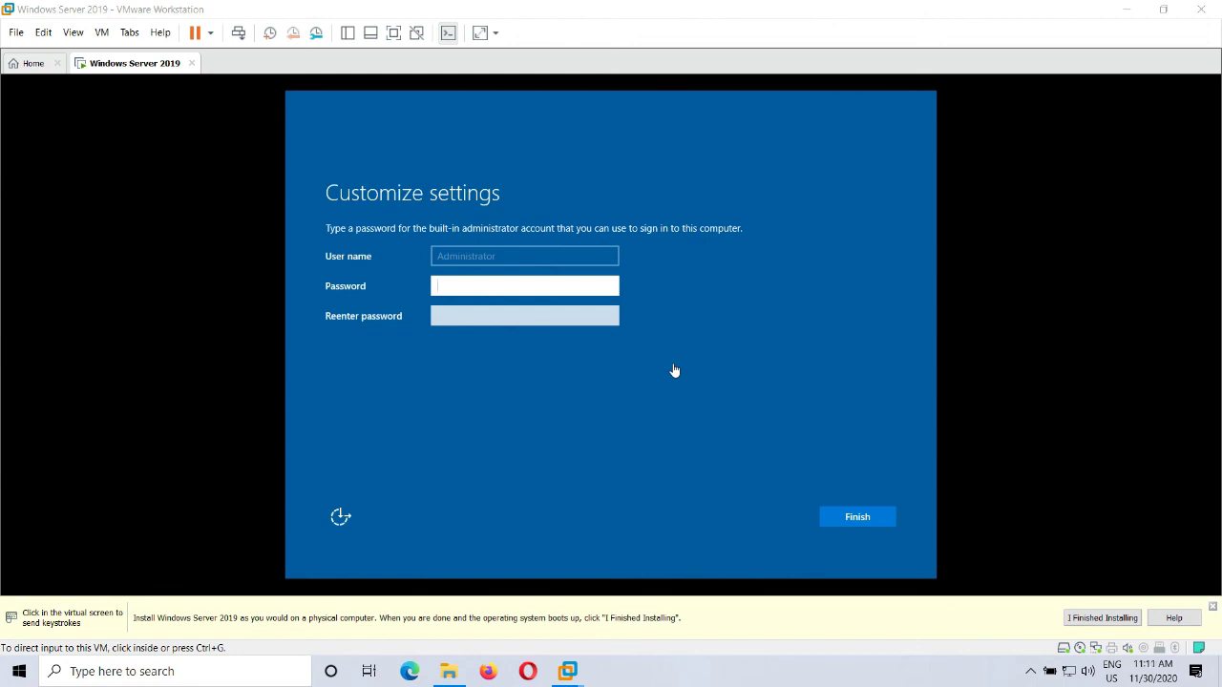
Step: Enter and confirm the built-in Administrator password, then finish setup
left_click(603, 288)
type("••••••")
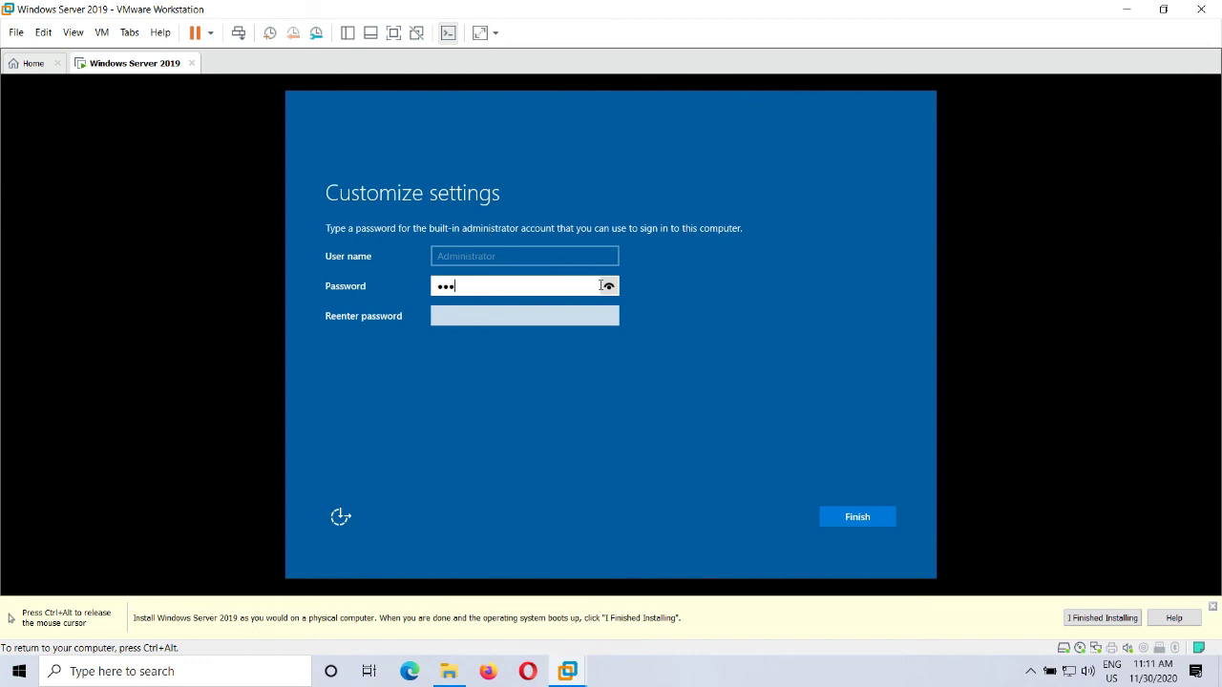
type("••••")
key("Tab")
type("••••")
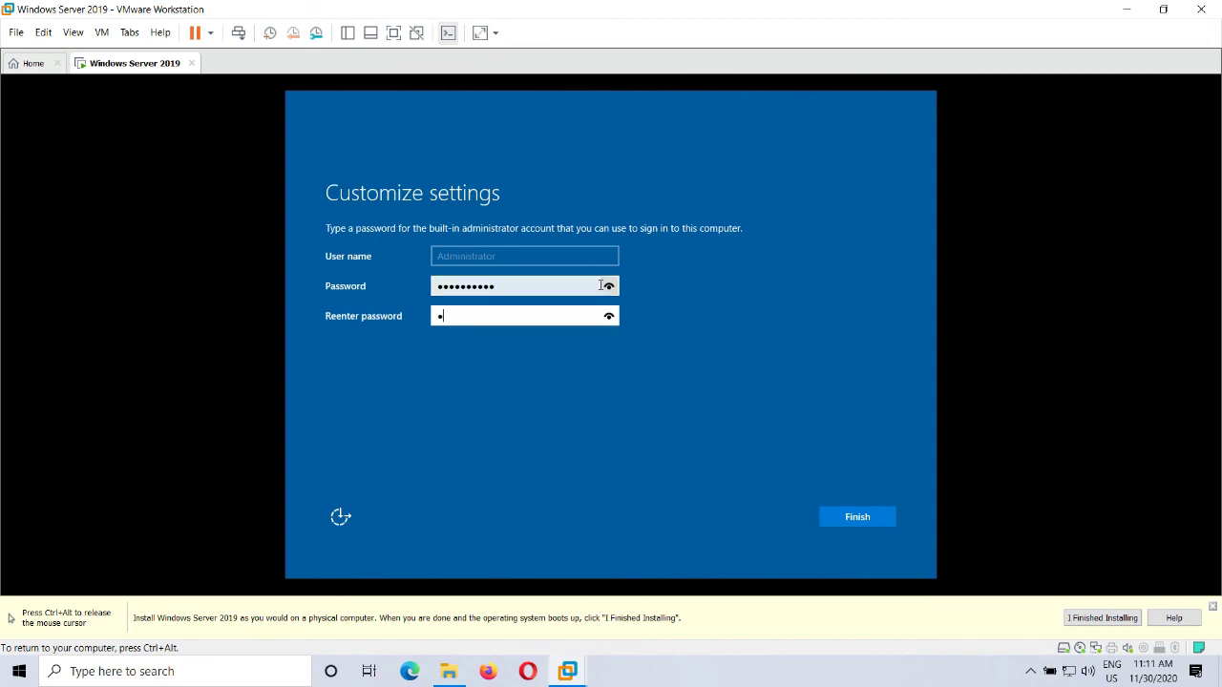
type("••••••")
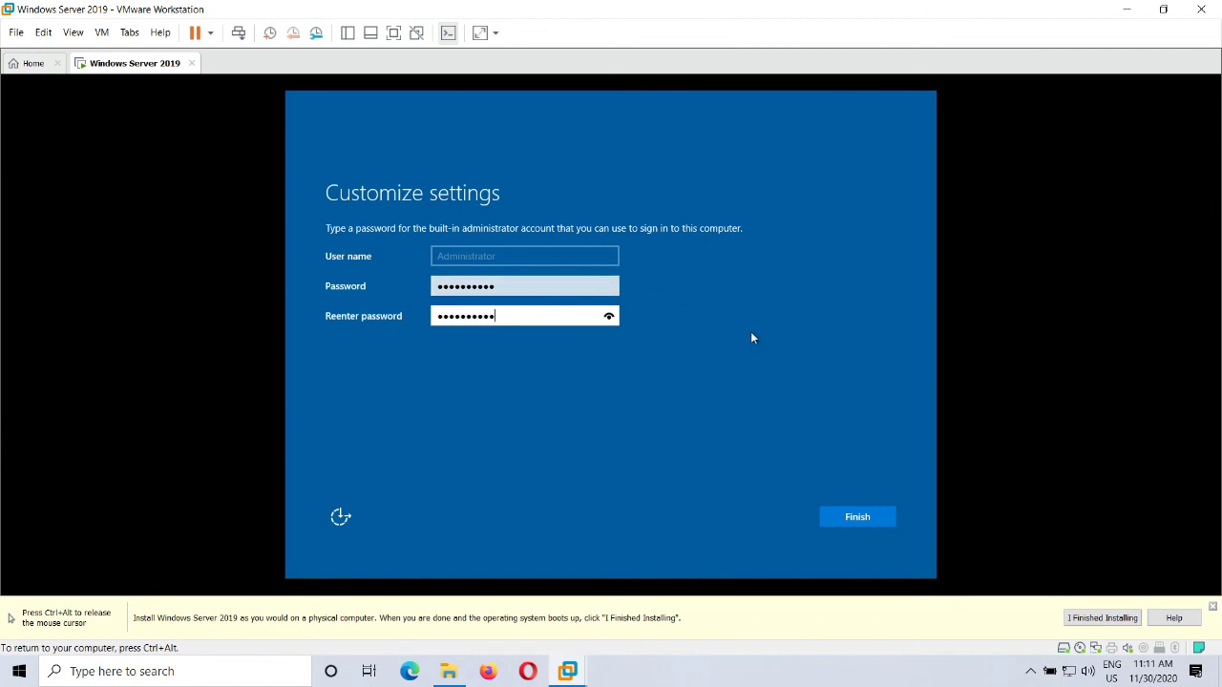
left_click(869, 520)
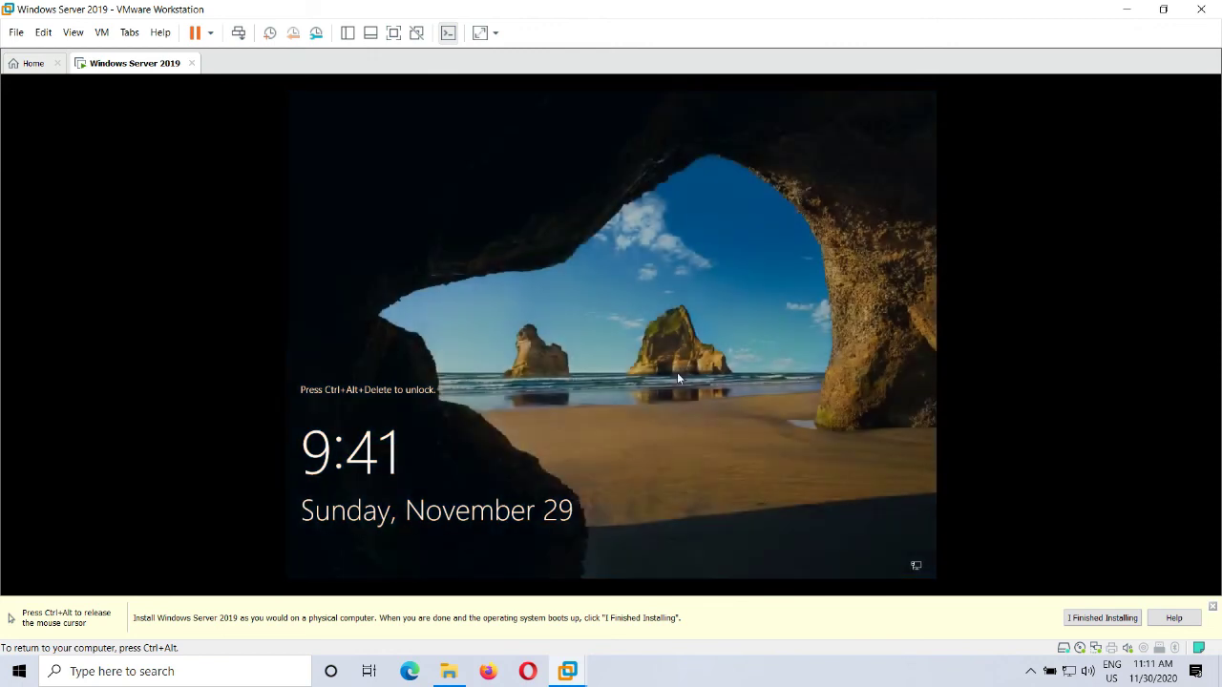
Step: Mark the guest installation complete and send Ctrl+Alt+Del to unlock the VM lock screen
key("ctrl+alt")
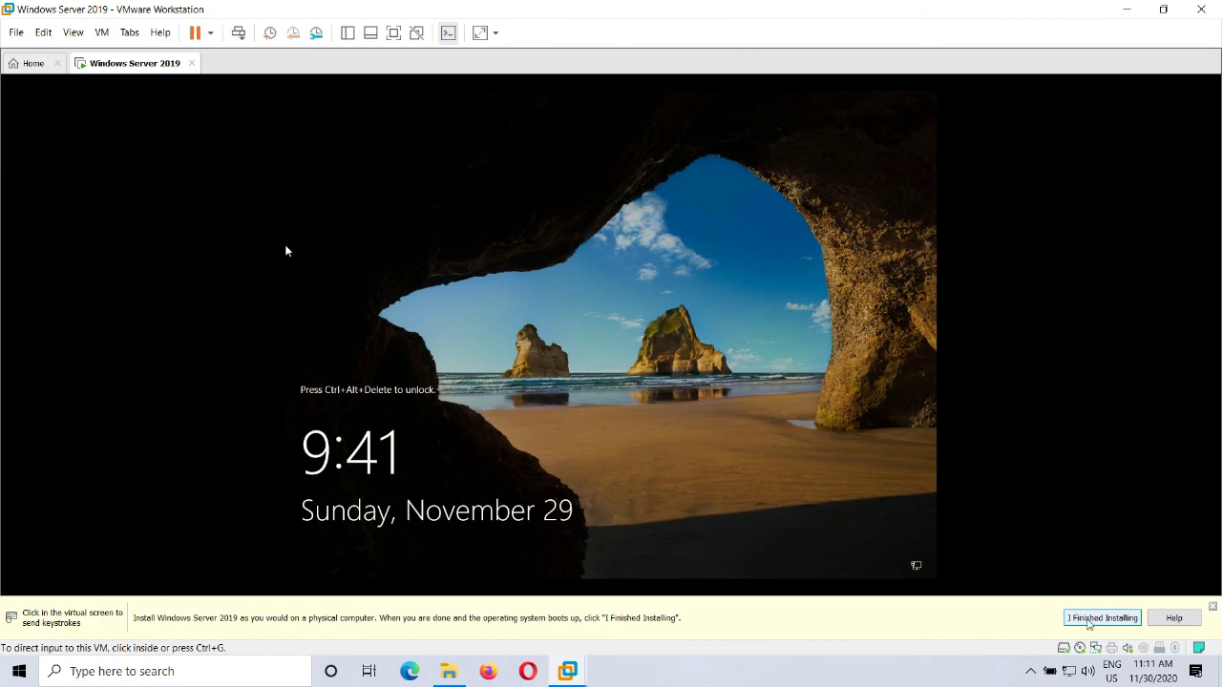
left_click(1093, 623)
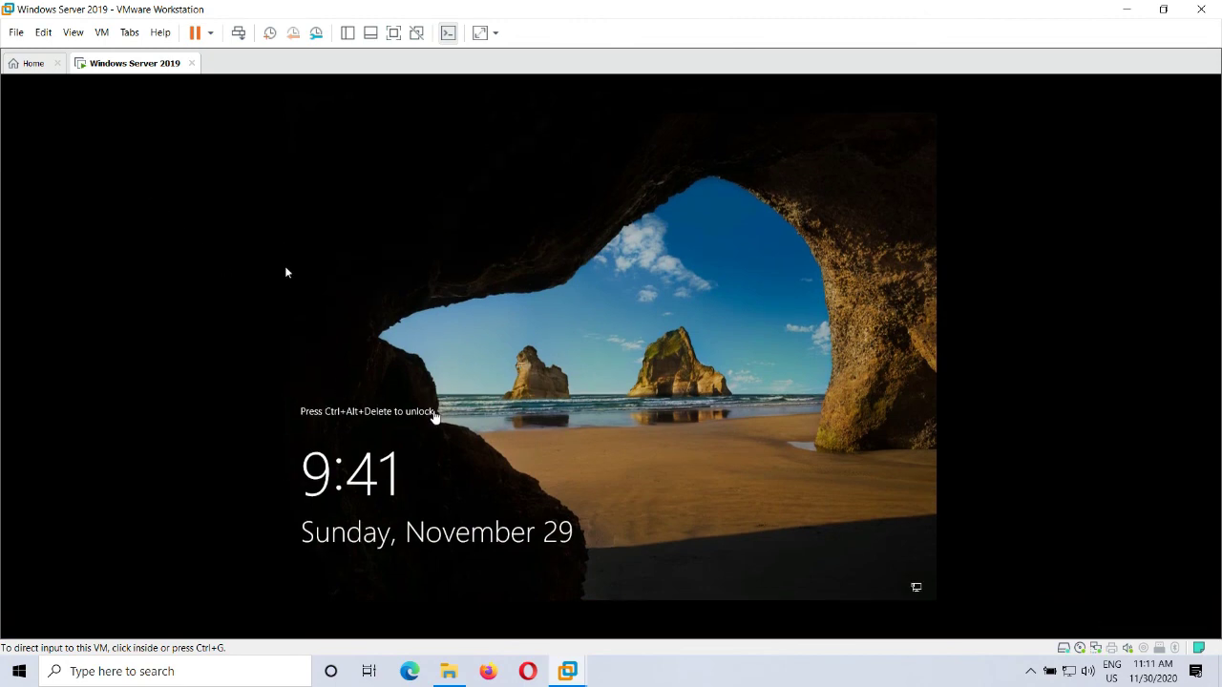
left_click(107, 34)
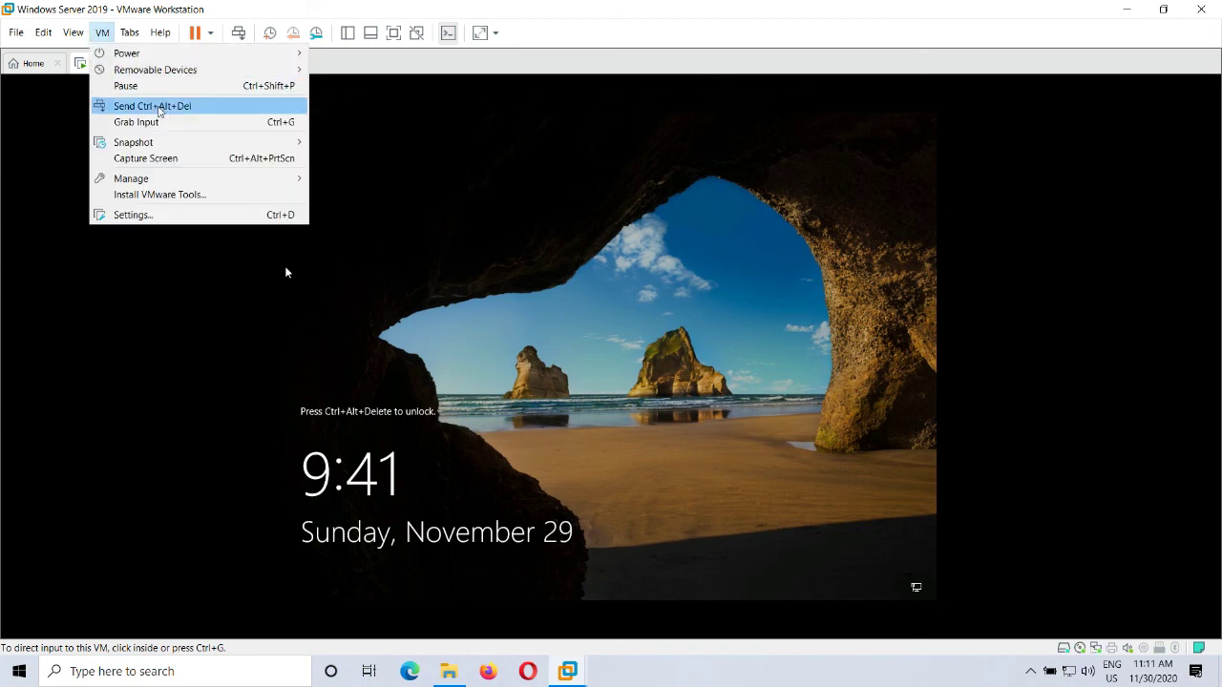
left_click(158, 107)
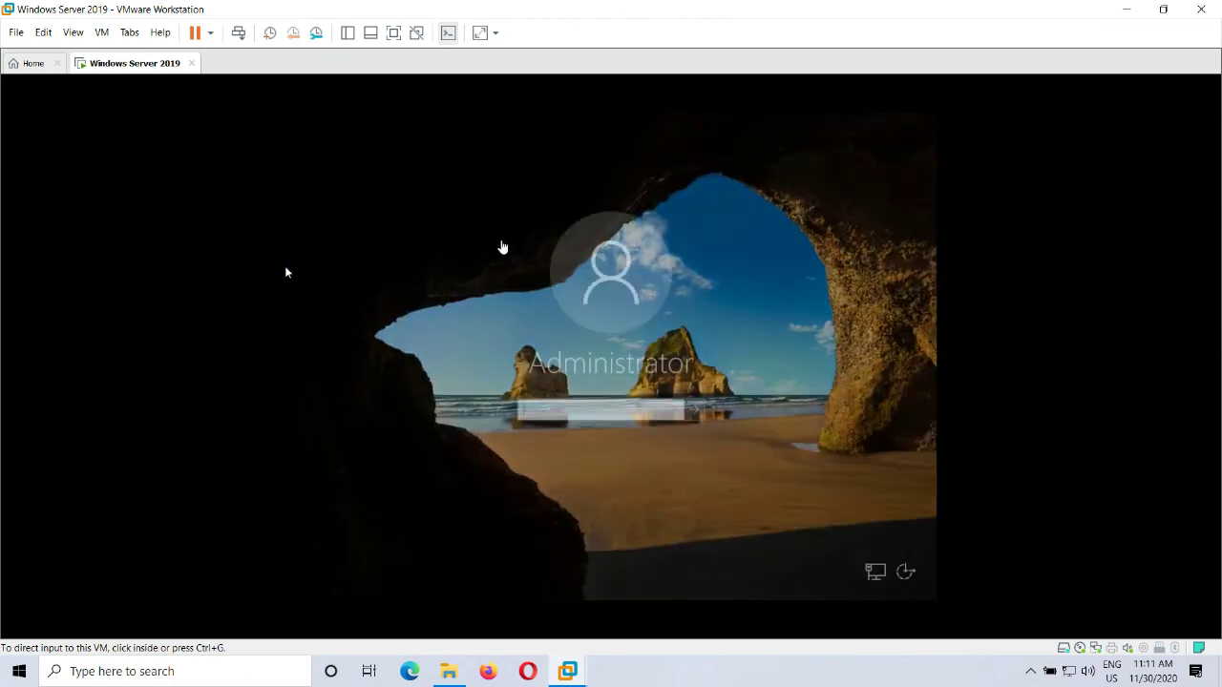
Step: Sign in as Administrator with the account password and allow network discovery
left_click(286, 273)
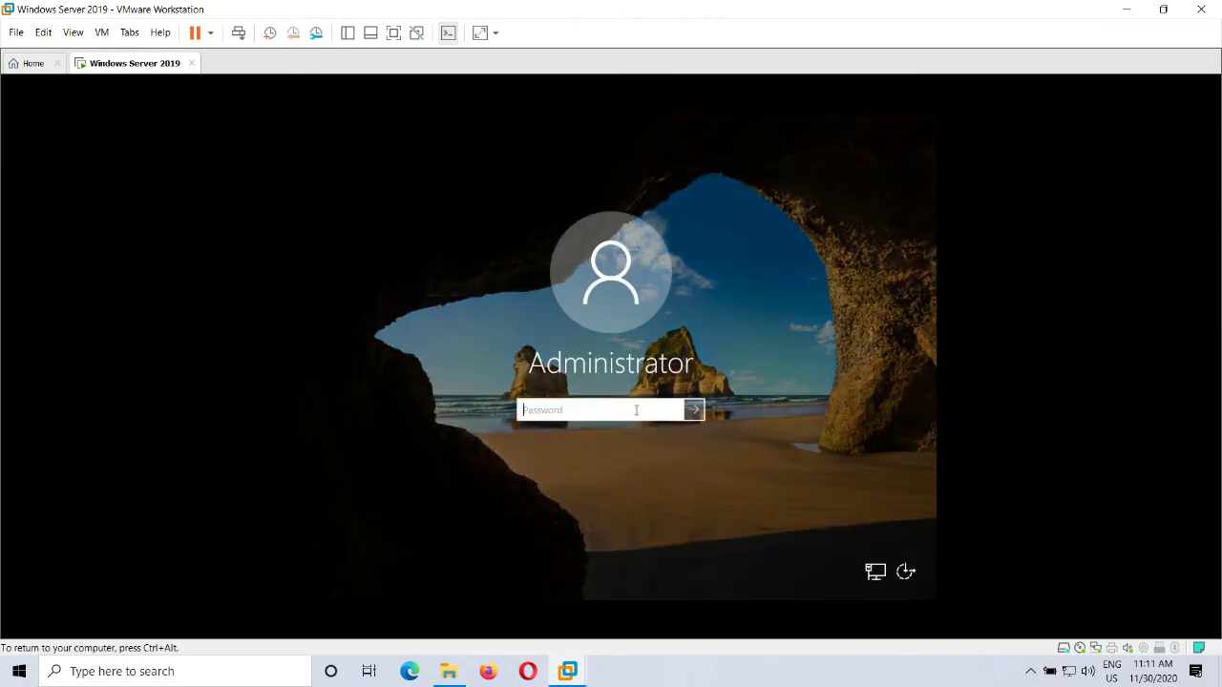
type("**********")
key("Return")
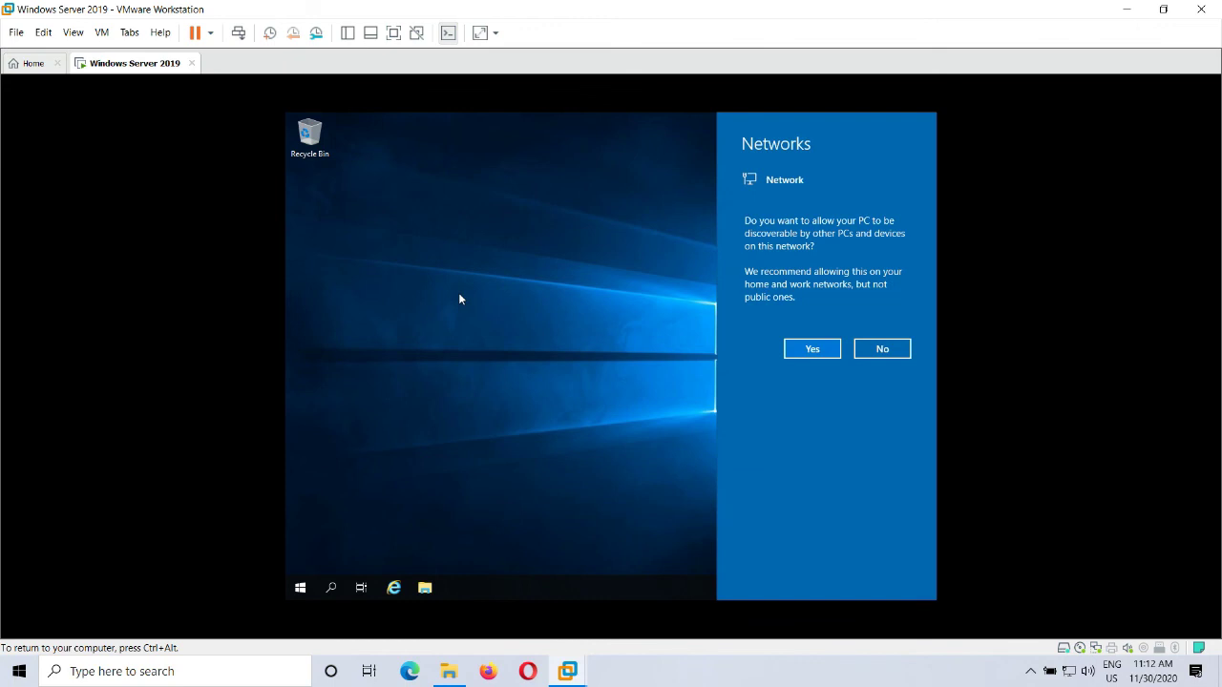
left_click(812, 350)
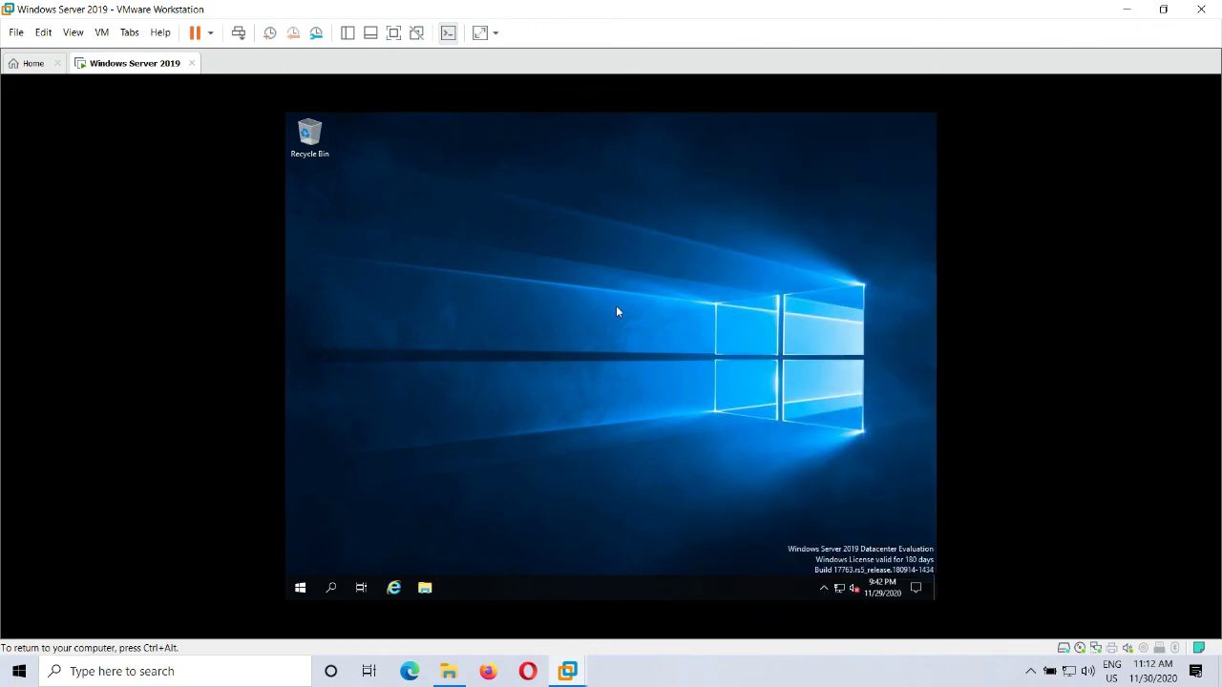